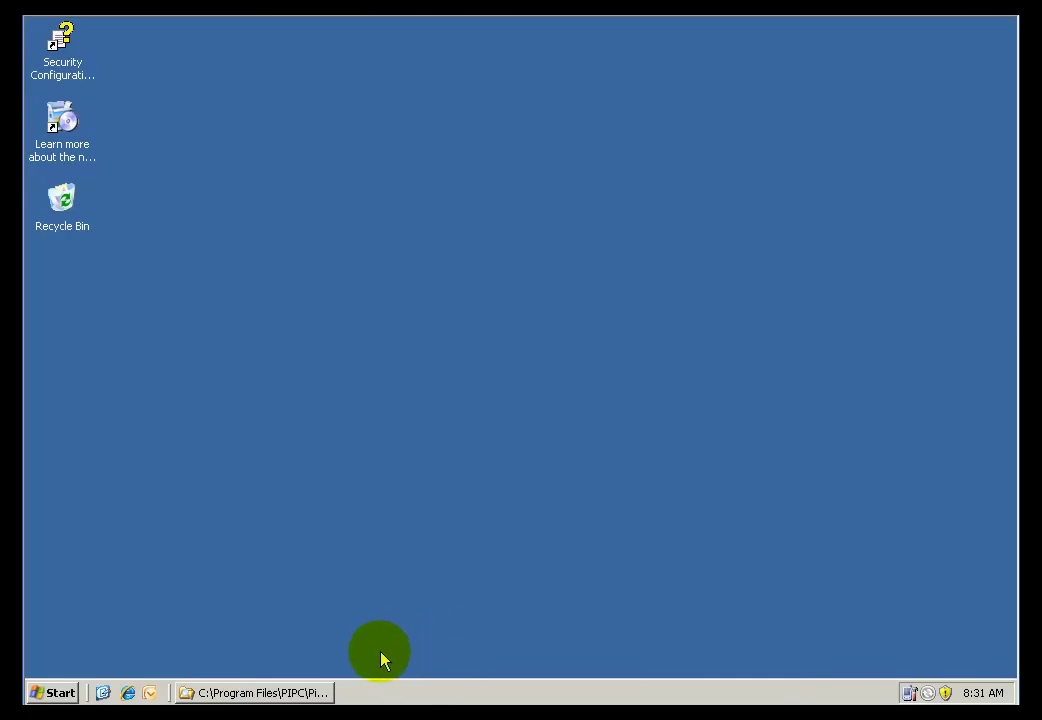
# Step: Launch IIS Manager maximized, with the tree pane widened so OSISOFT-DC (local computer) shows in full
pyautogui.click(302, 691)
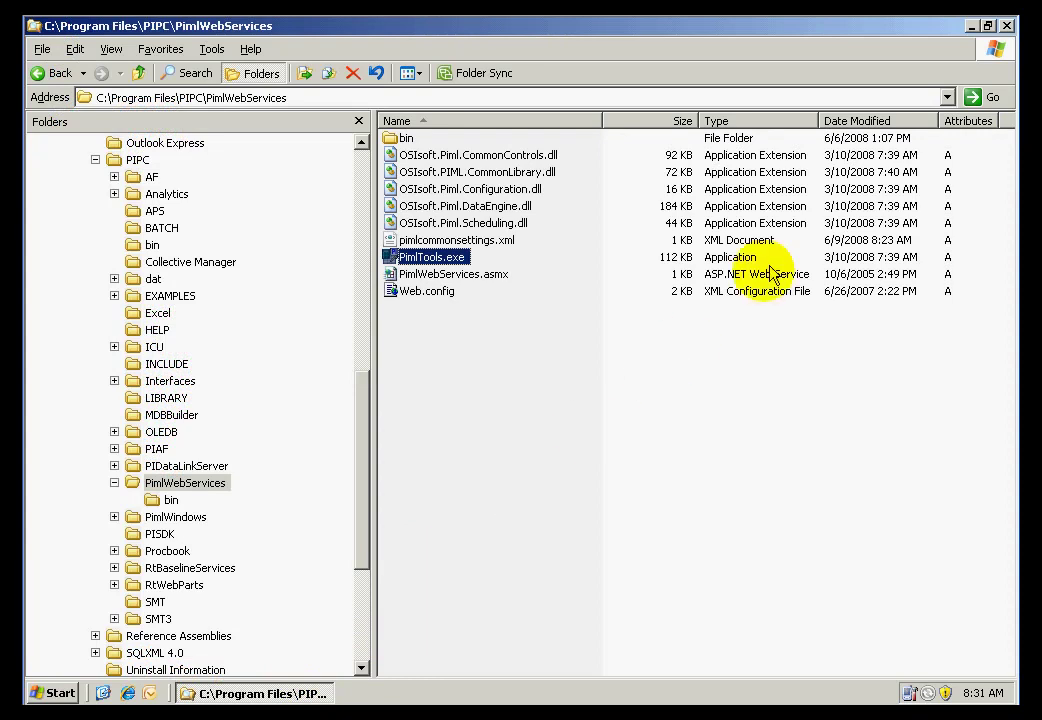
pyautogui.click(970, 26)
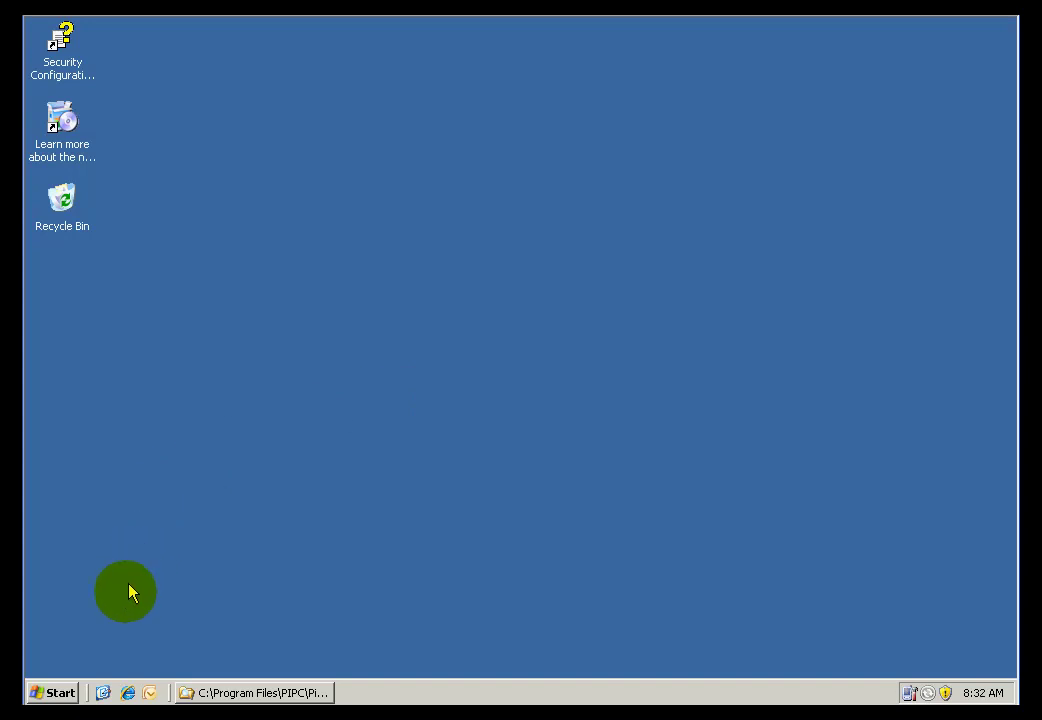
pyautogui.click(60, 693)
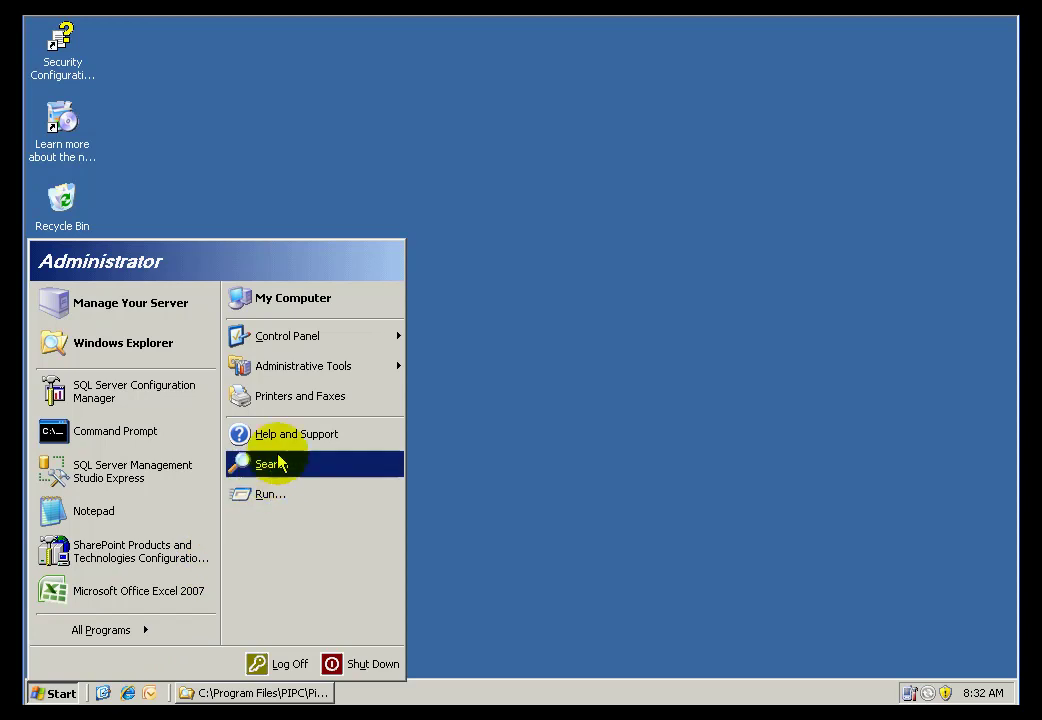
pyautogui.moveTo(323, 372)
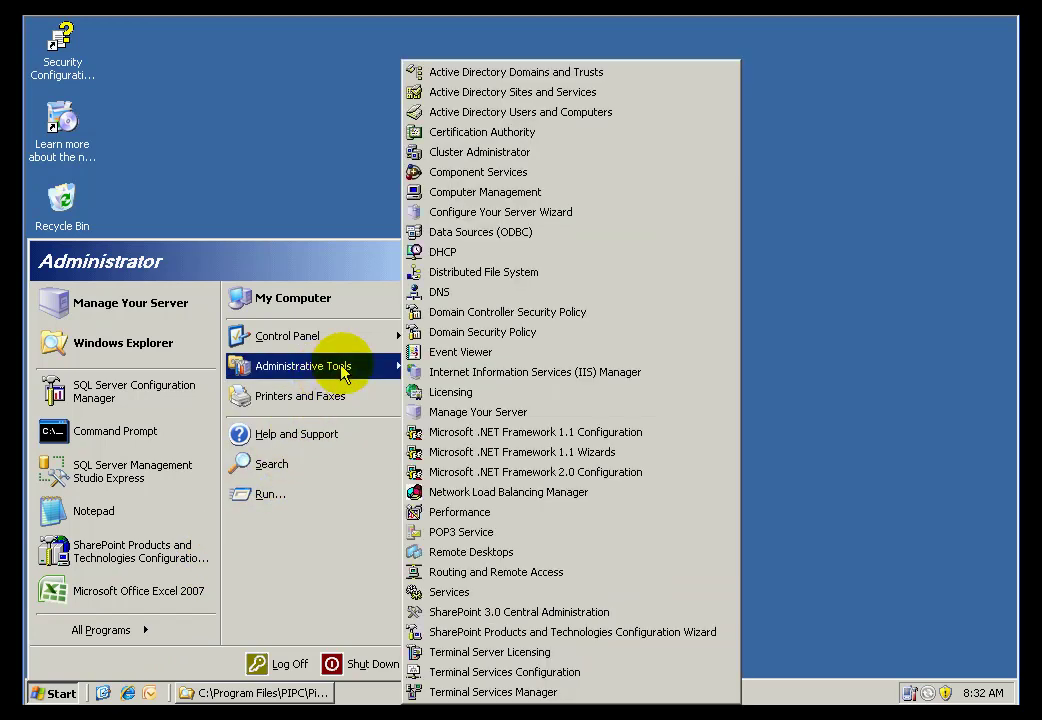
pyautogui.click(474, 384)
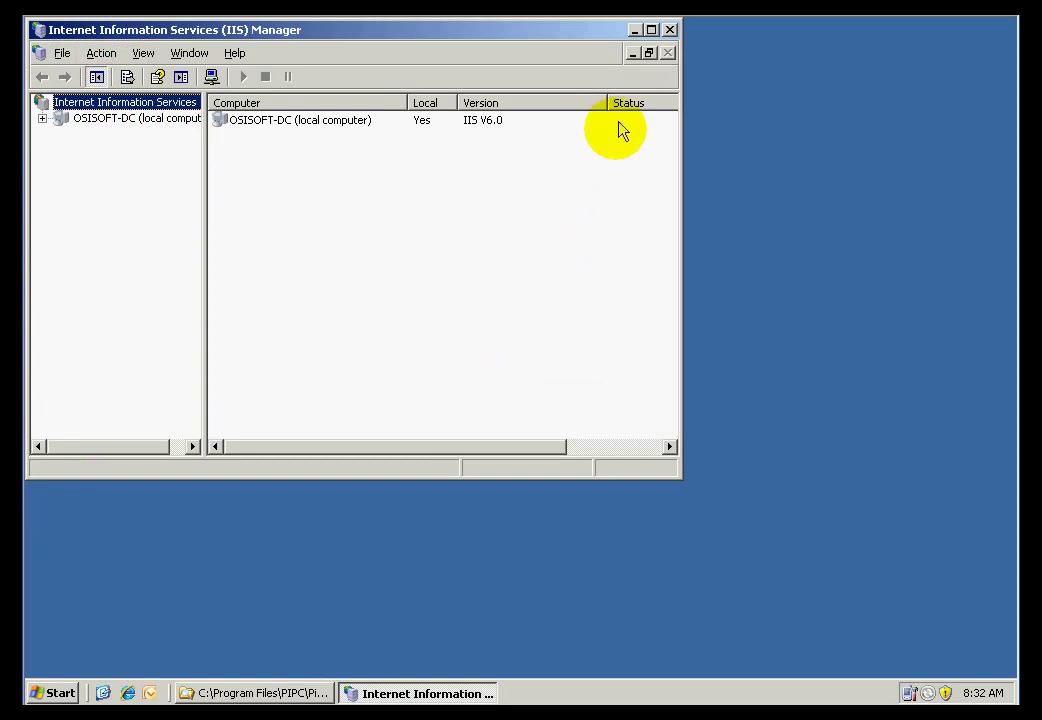
pyautogui.click(652, 31)
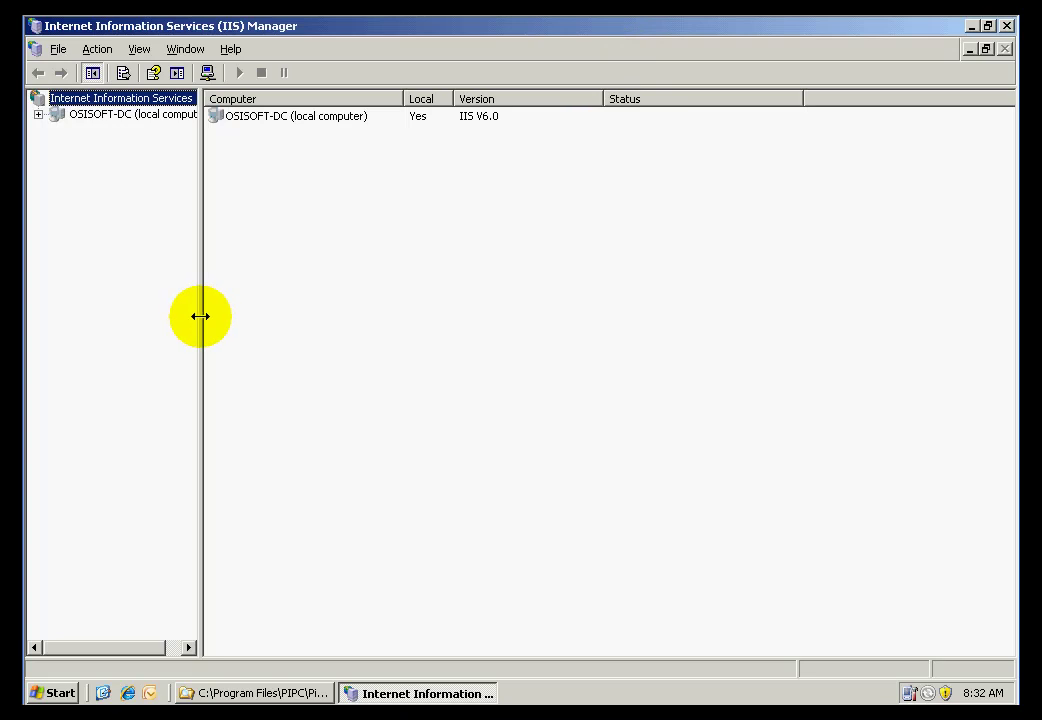
pyautogui.moveTo(200, 316); pyautogui.dragTo(266, 314)
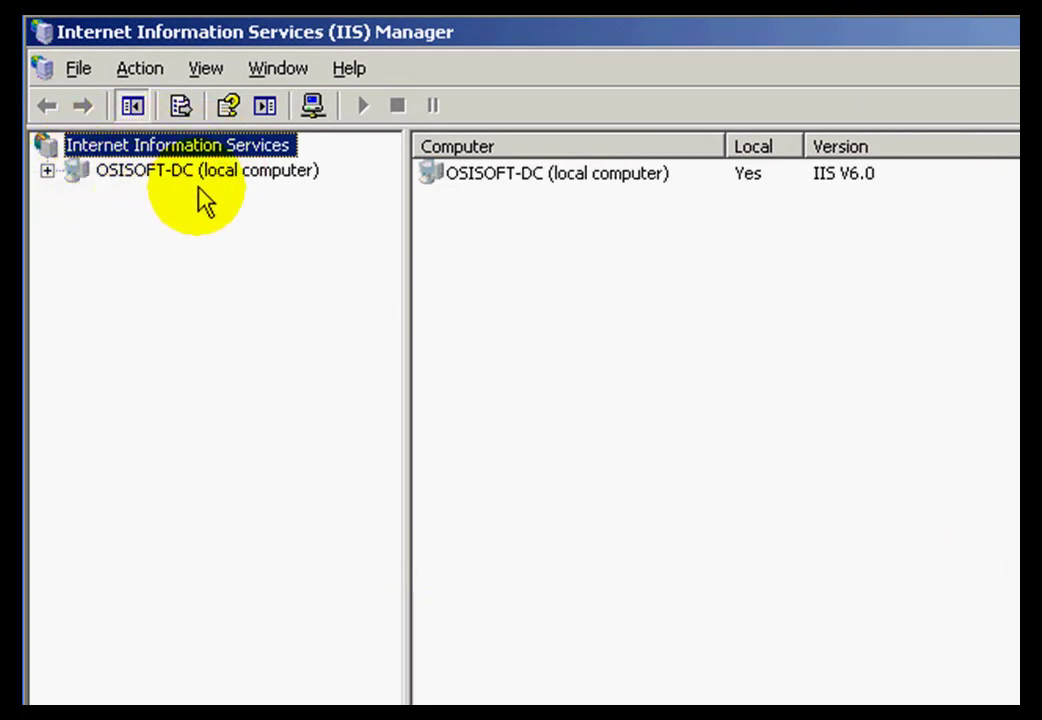
# Step: Expand OSISOFT-DC and Web Sites, then choose New > Virtual Directory on Default Web Site
pyautogui.click(47, 170)
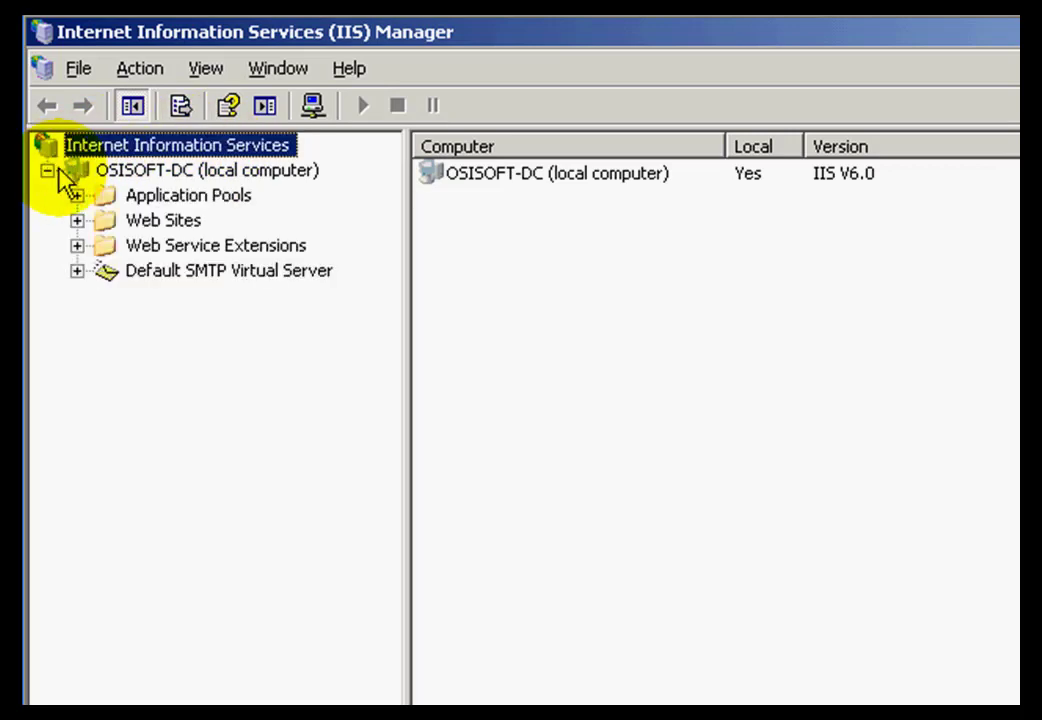
pyautogui.click(77, 221)
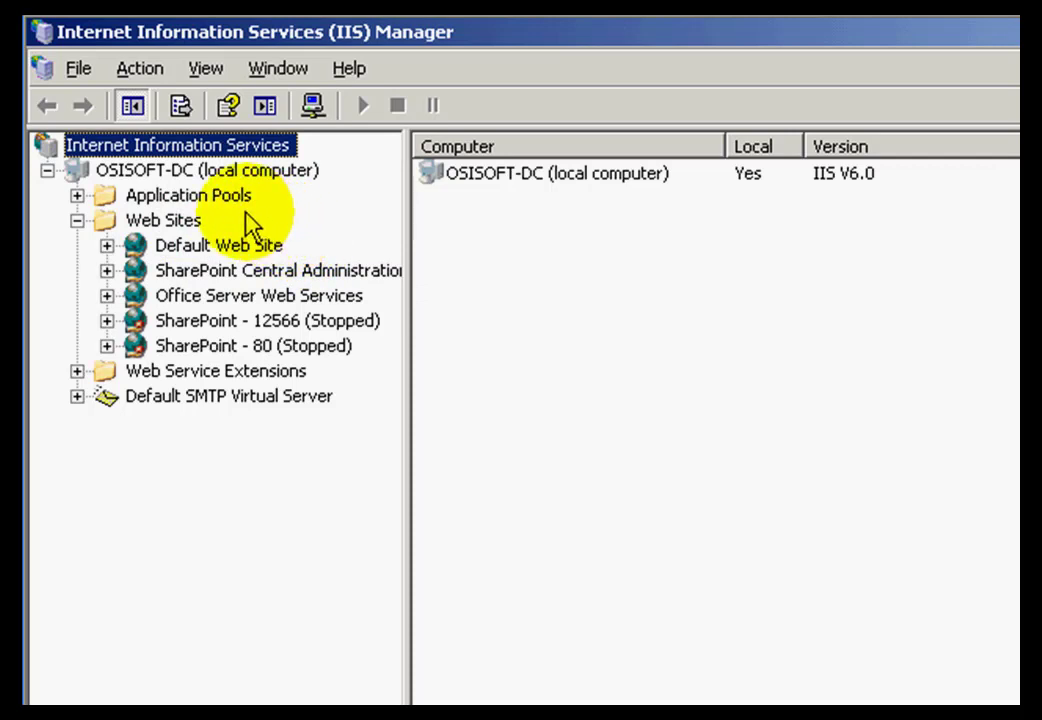
pyautogui.rightClick(158, 252)
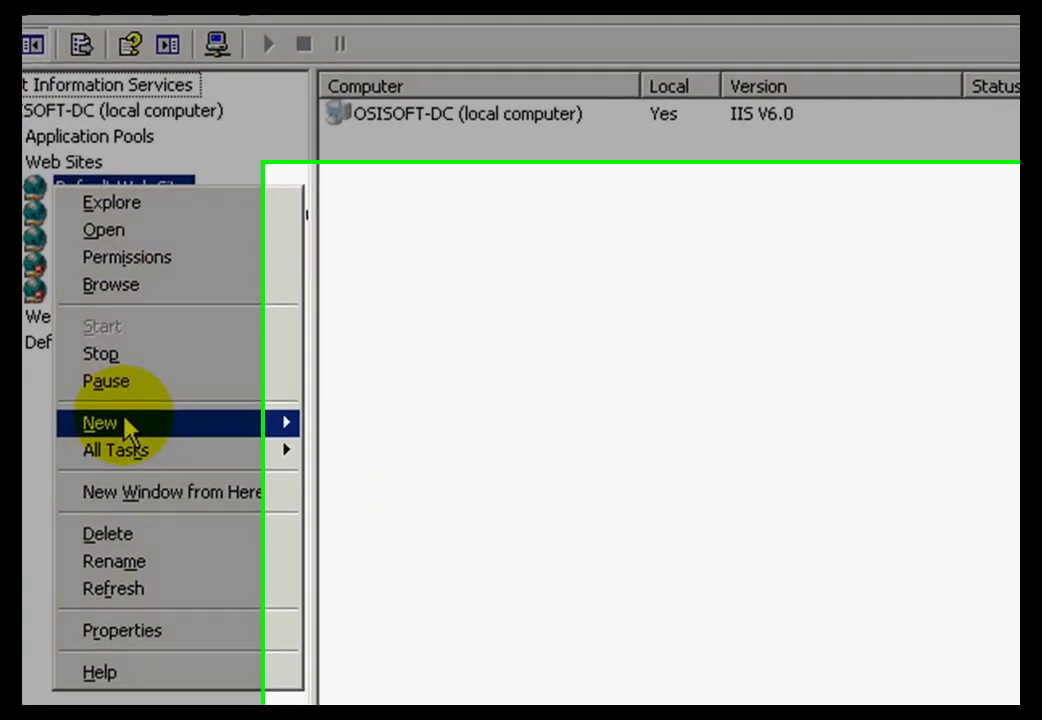
pyautogui.moveTo(127, 425)
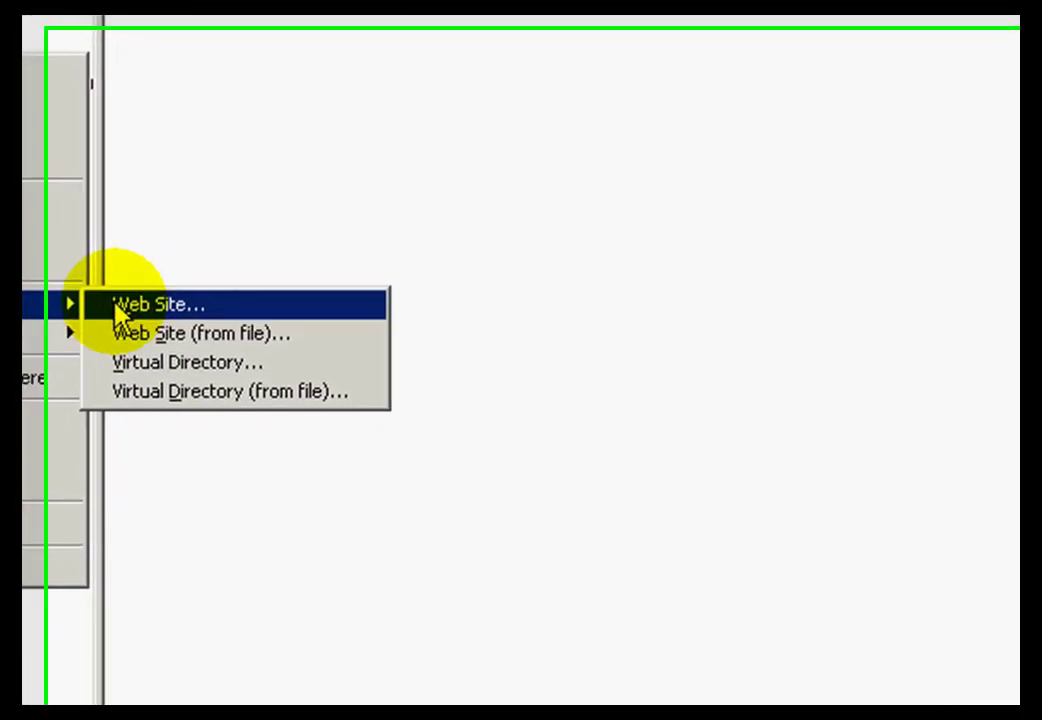
pyautogui.click(148, 350)
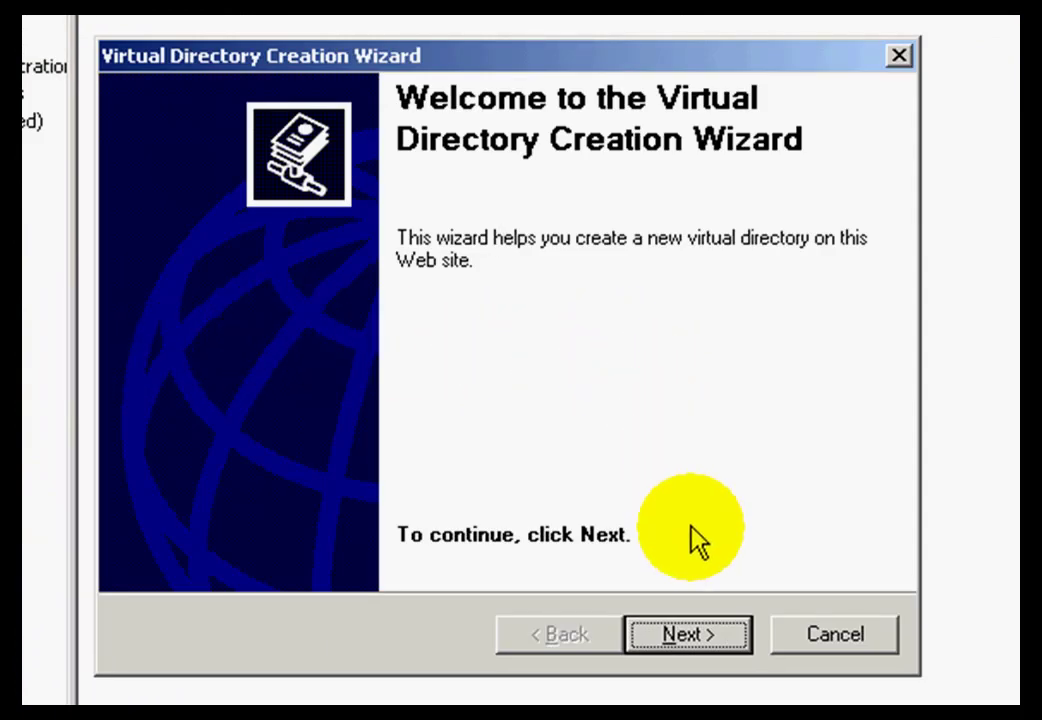
# Step: Give the new virtual directory the alias PimlWebServices
pyautogui.click(690, 636)
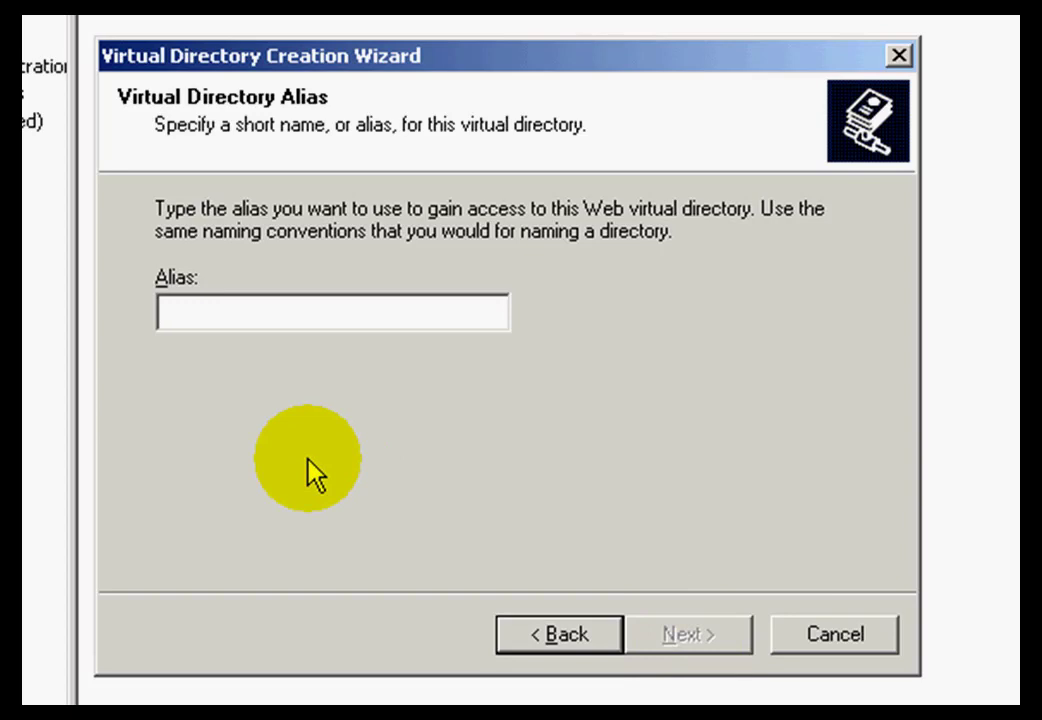
pyautogui.write('PimlW')
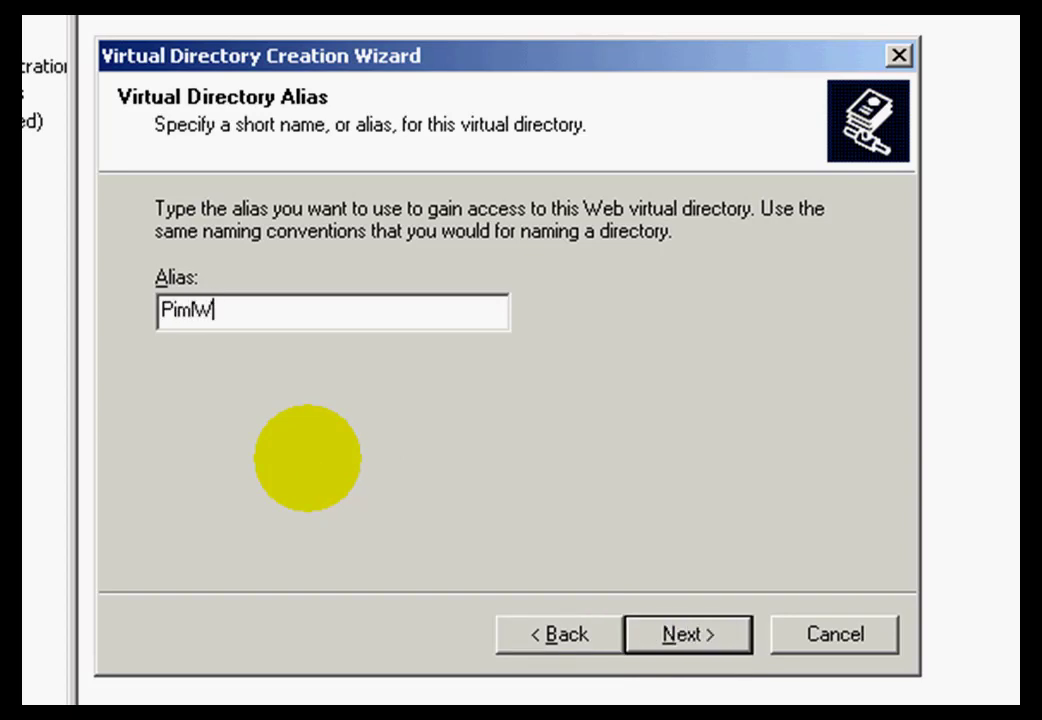
pyautogui.write('ebServices')
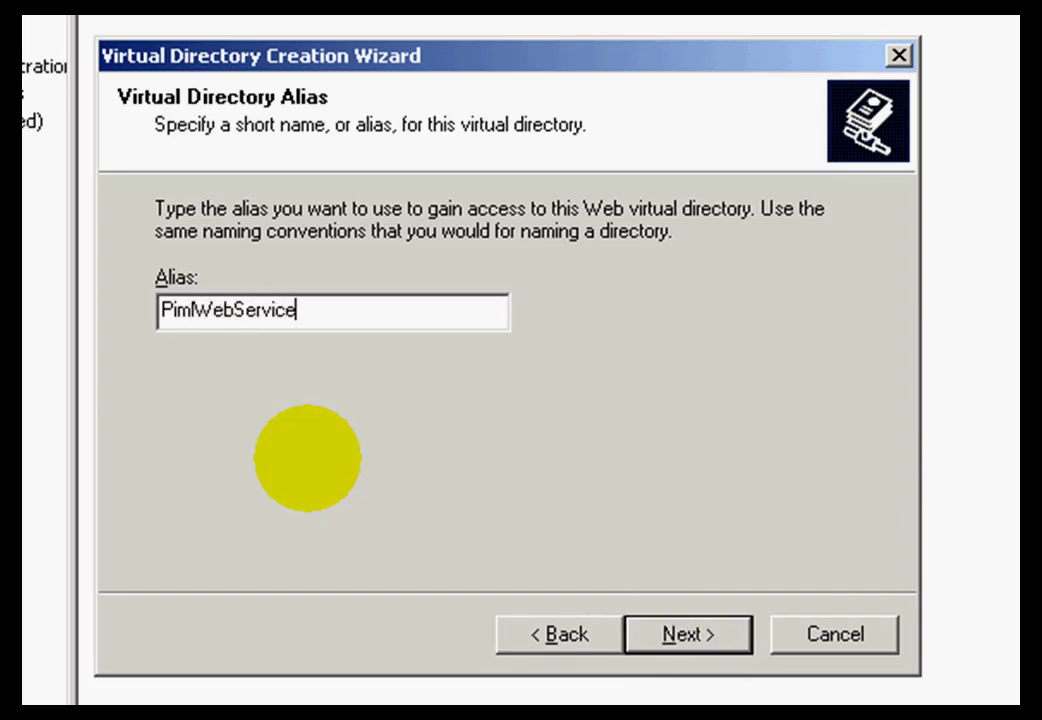
pyautogui.click(667, 650)
# Step: Set the virtual directory's content path to C:\Program Files\PIPC\PimlWebServices
pyautogui.click(765, 288)
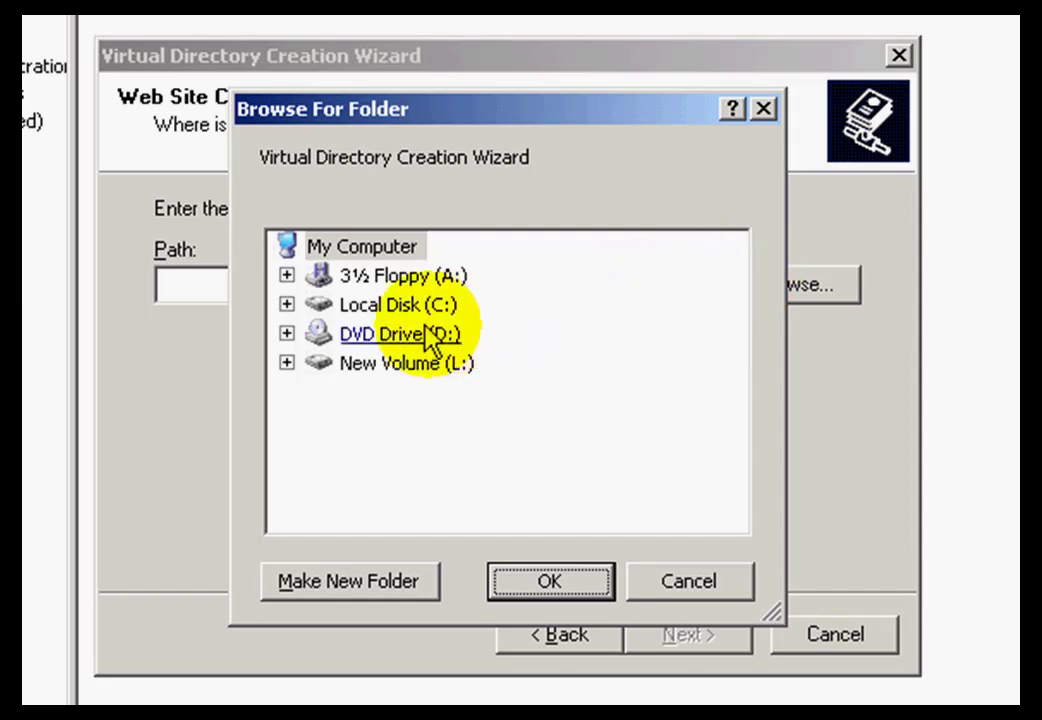
pyautogui.click(287, 305)
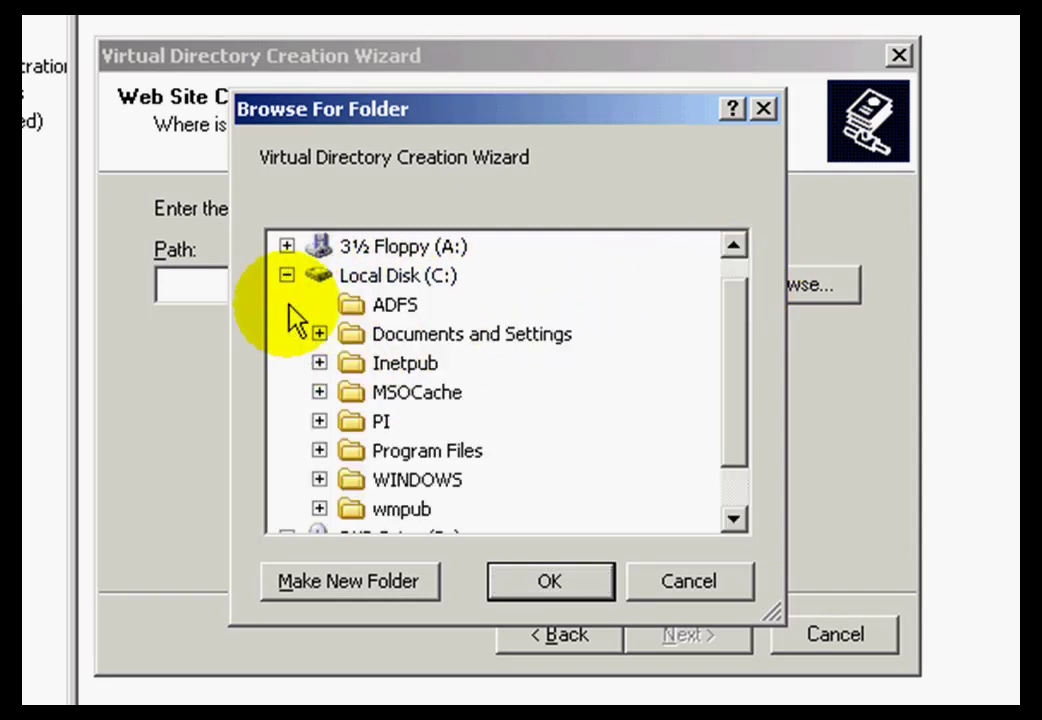
pyautogui.click(319, 450)
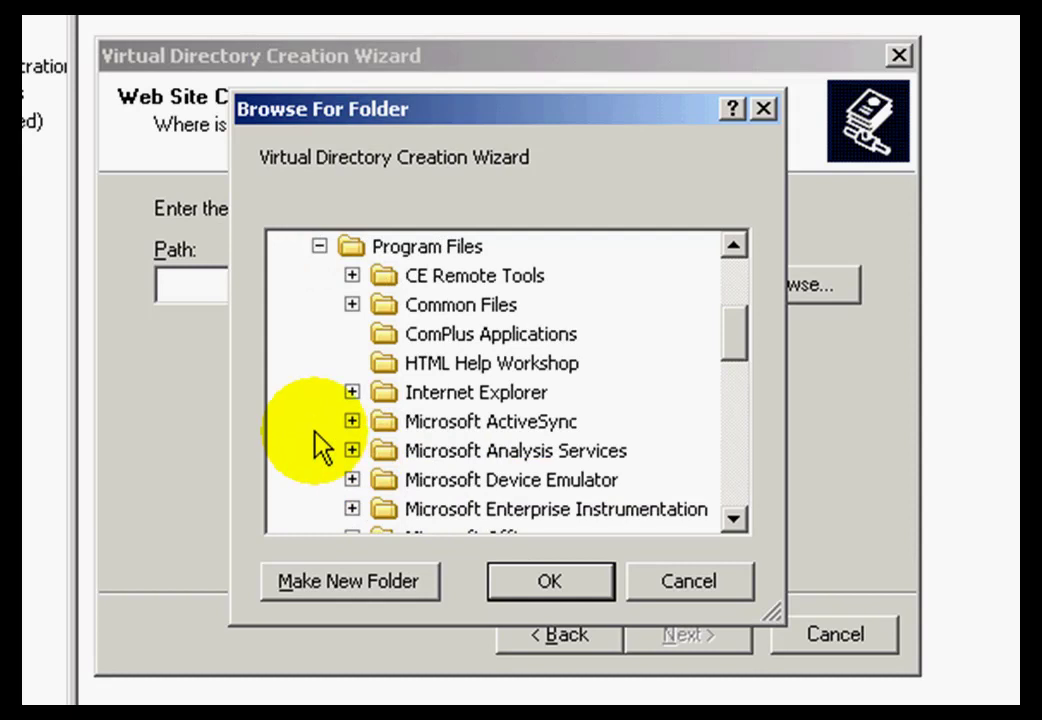
pyautogui.moveTo(731, 344); pyautogui.dragTo(740, 442)
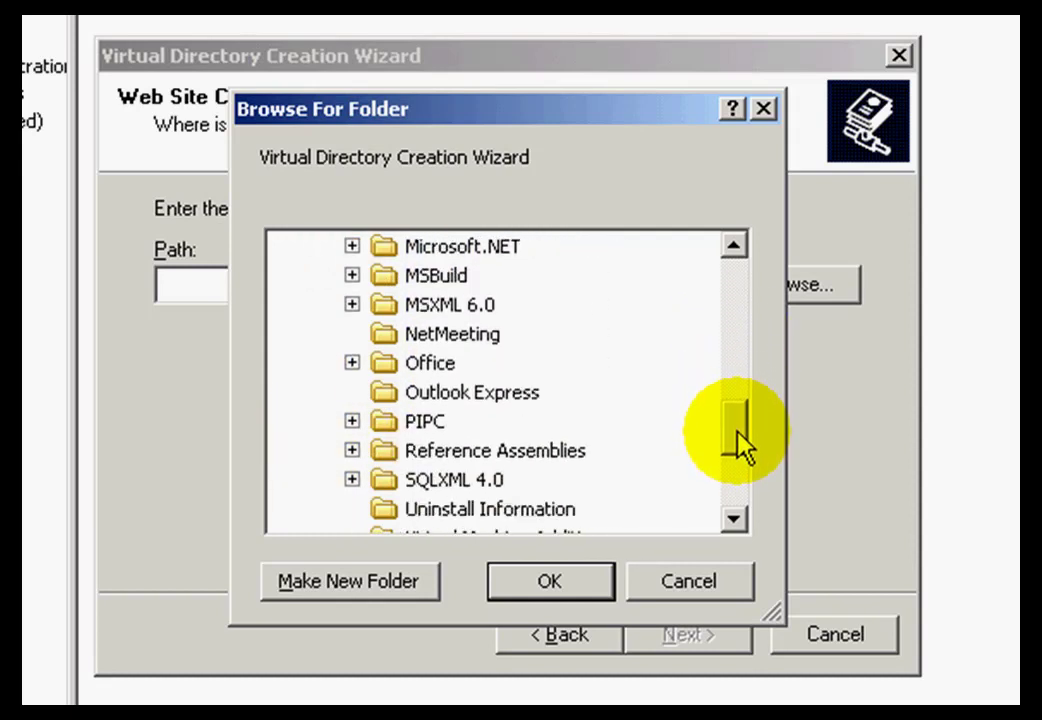
pyautogui.click(352, 421)
pyautogui.moveTo(735, 382); pyautogui.dragTo(740, 435)
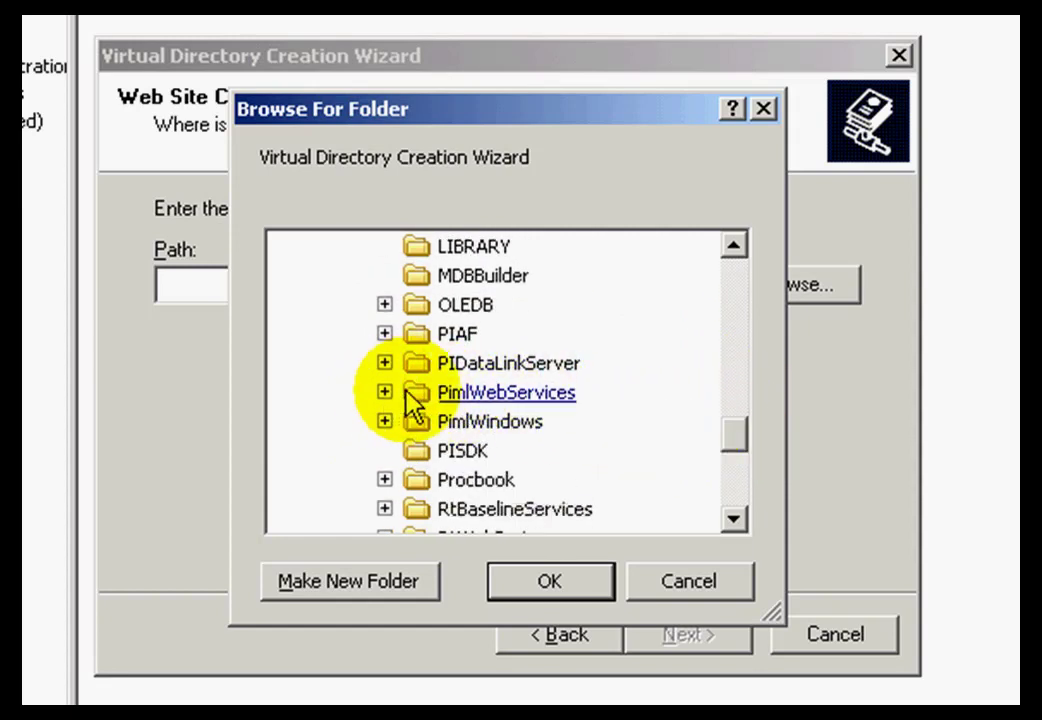
pyautogui.doubleClick(453, 400)
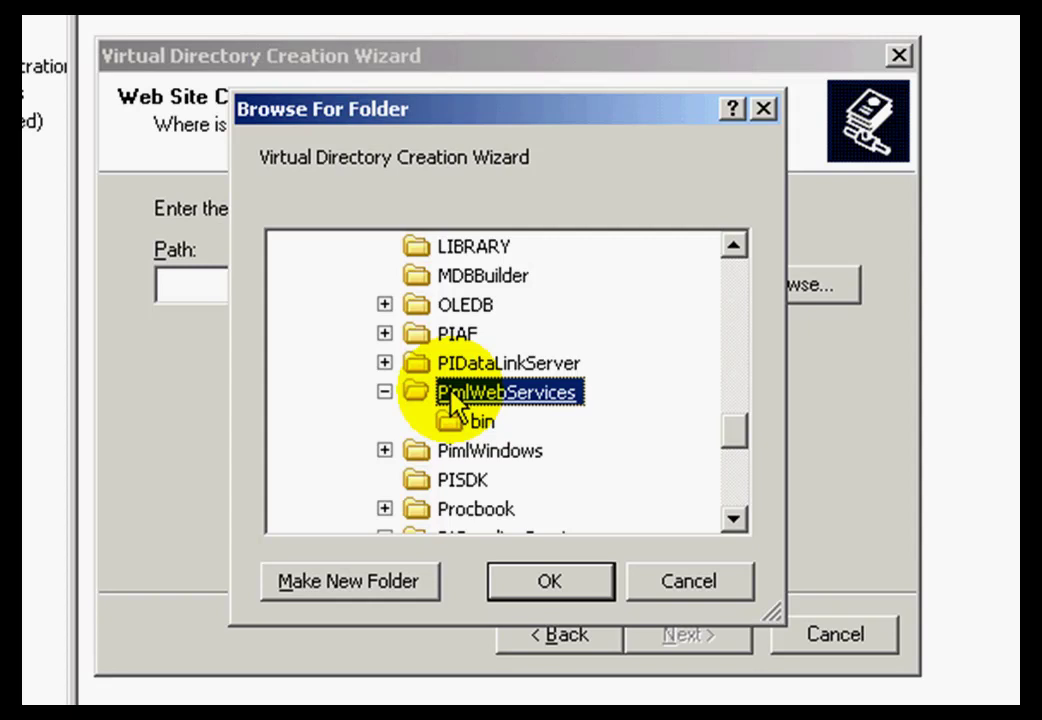
pyautogui.click(552, 582)
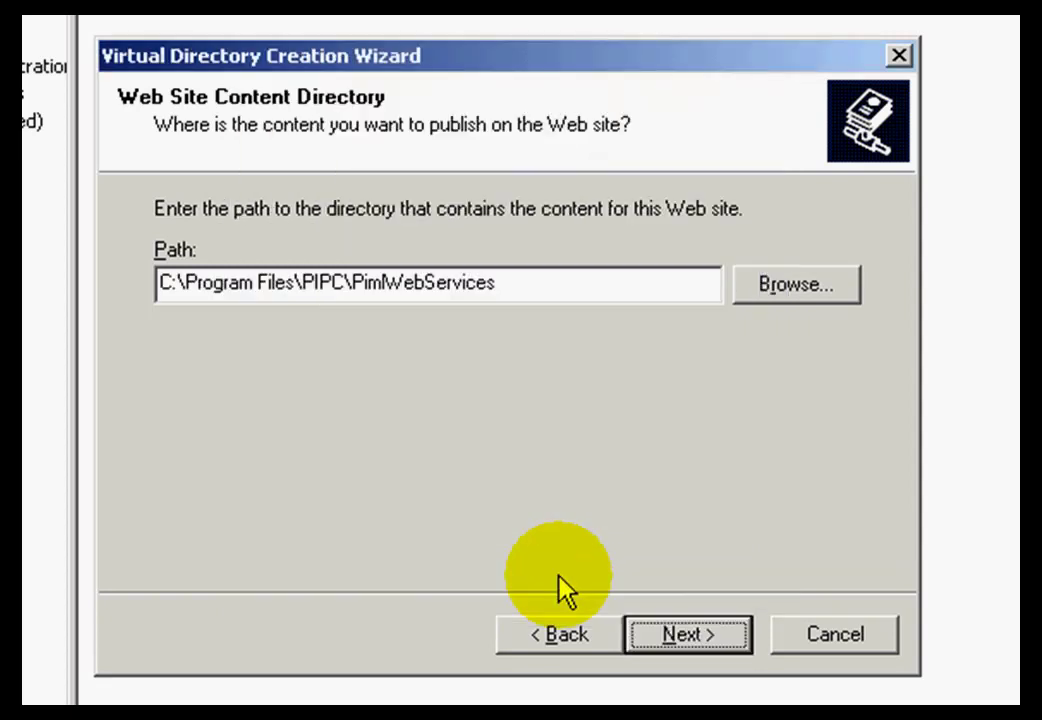
pyautogui.click(675, 638)
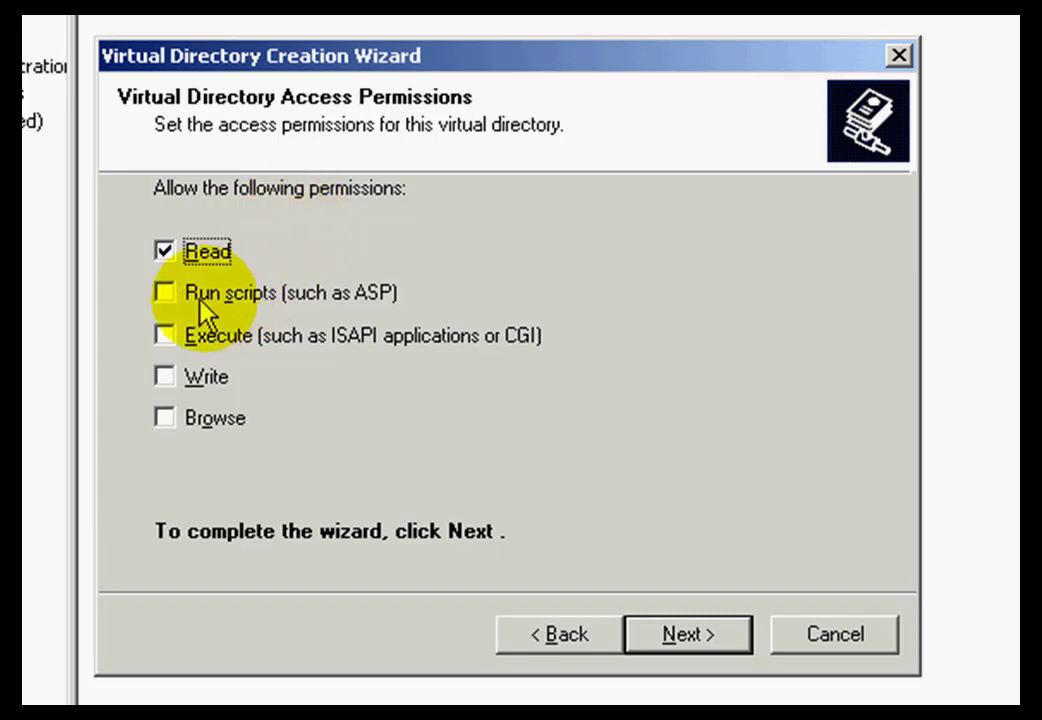
# Step: Grant script, execute and further access permissions, accept the write/execute warning, and finish the wizard
pyautogui.click(165, 293)
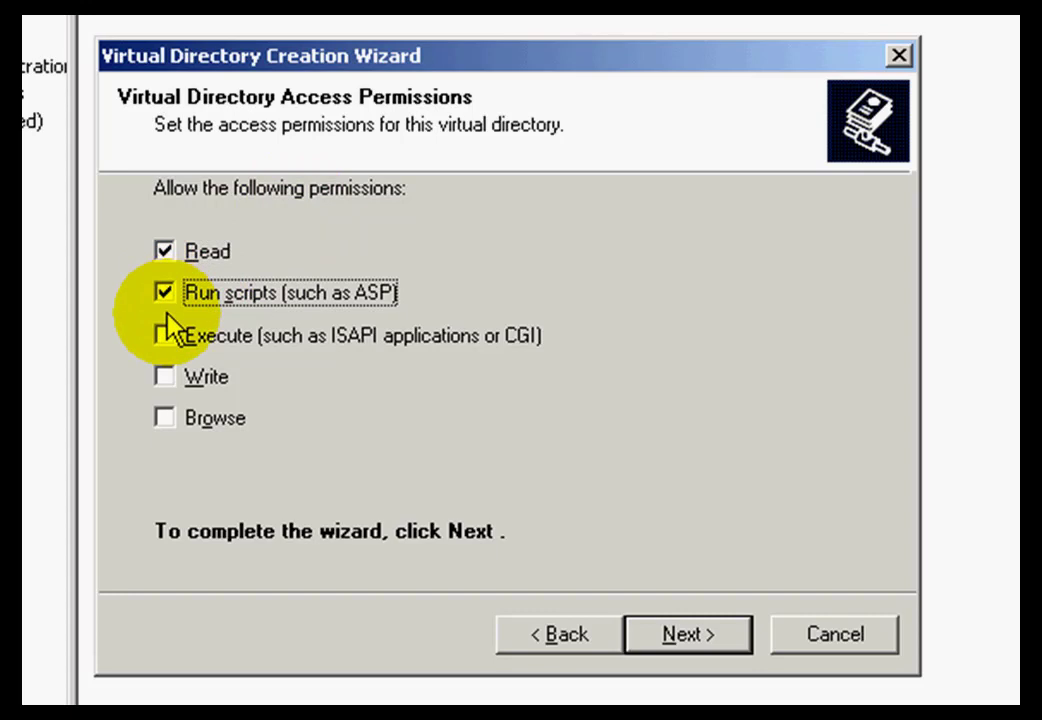
pyautogui.click(170, 380)
pyautogui.click(172, 423)
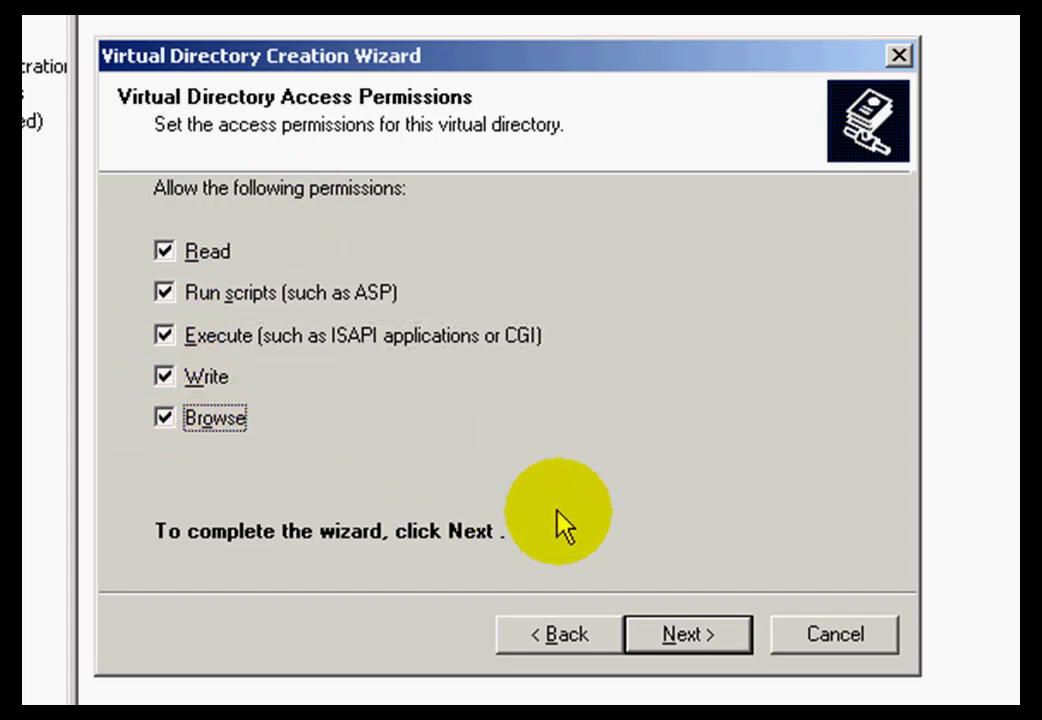
pyautogui.click(686, 633)
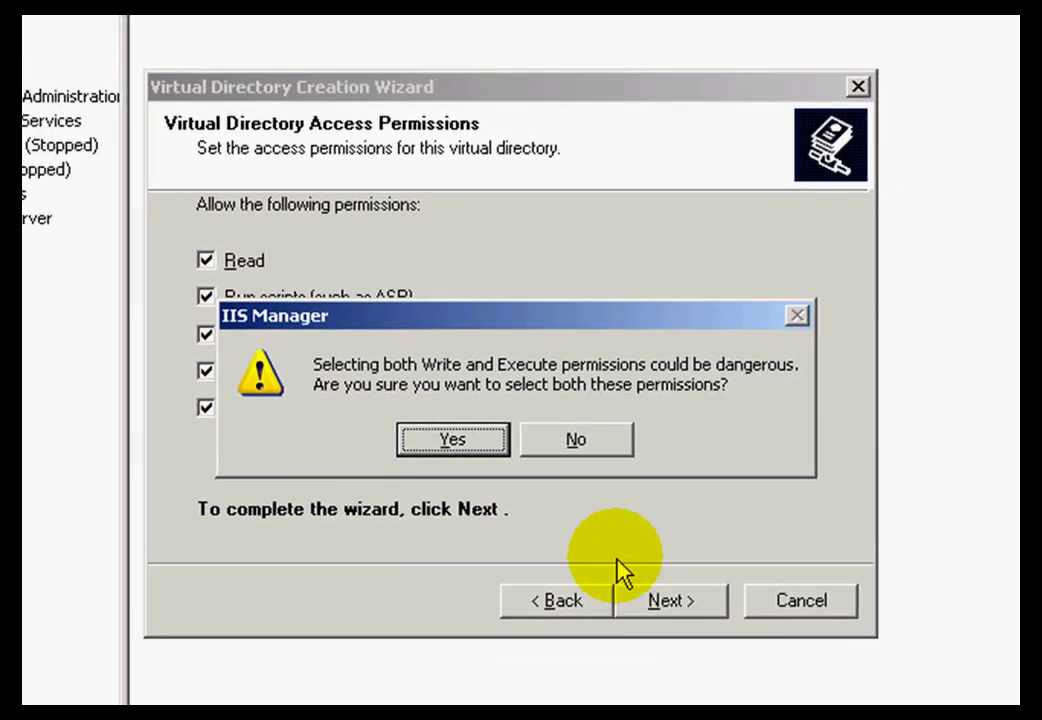
pyautogui.click(443, 451)
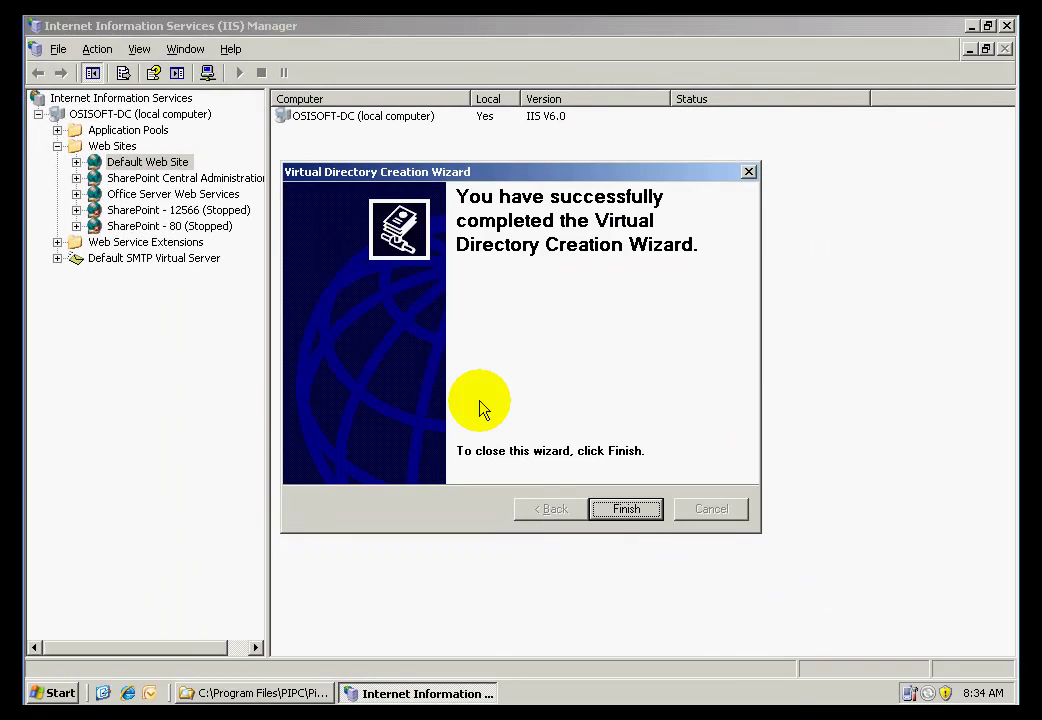
pyautogui.click(627, 511)
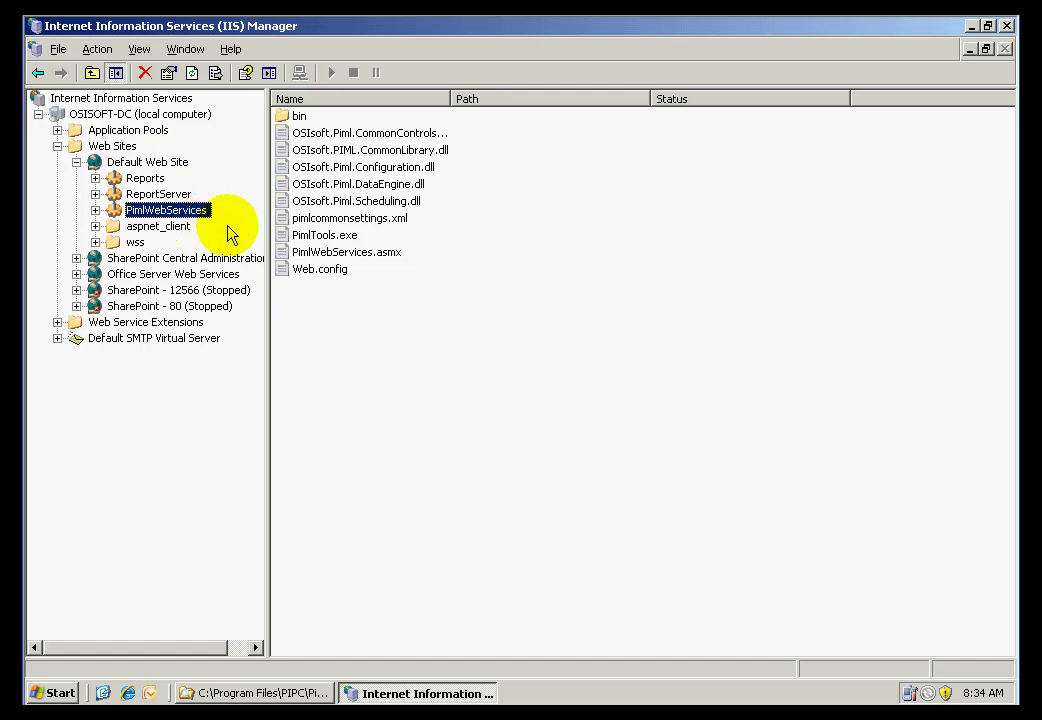
# Step: Close IIS Manager and show the PIPC\PimlWebServices folder in Windows Explorer
pyautogui.click(1005, 26)
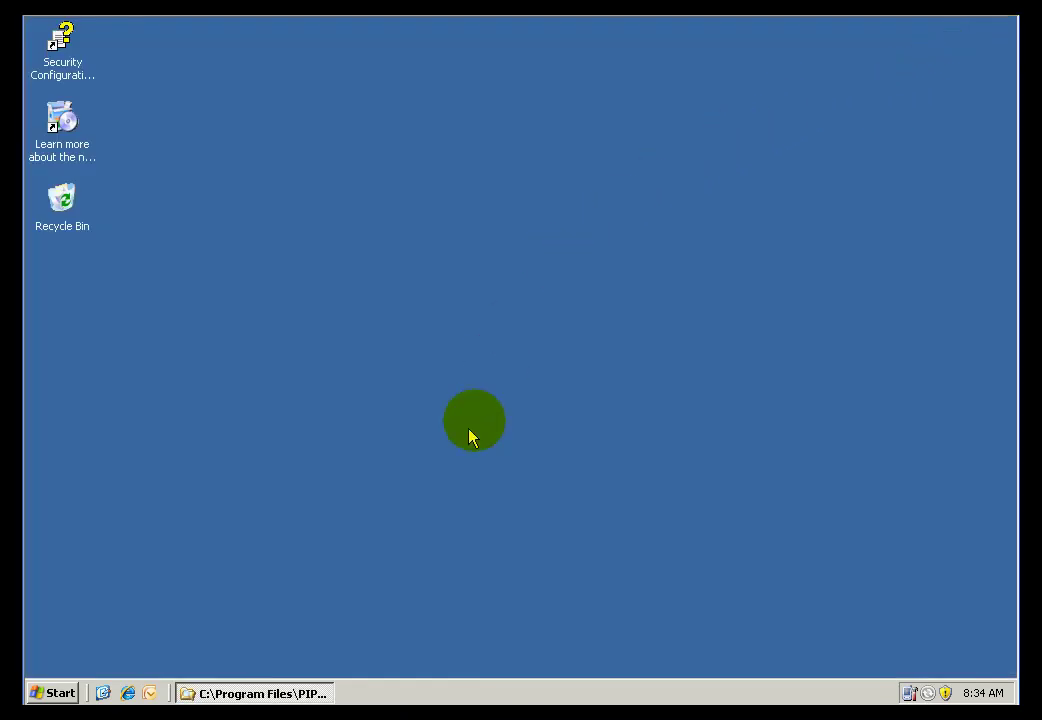
pyautogui.click(272, 692)
pyautogui.moveTo(362, 470); pyautogui.dragTo(366, 258)
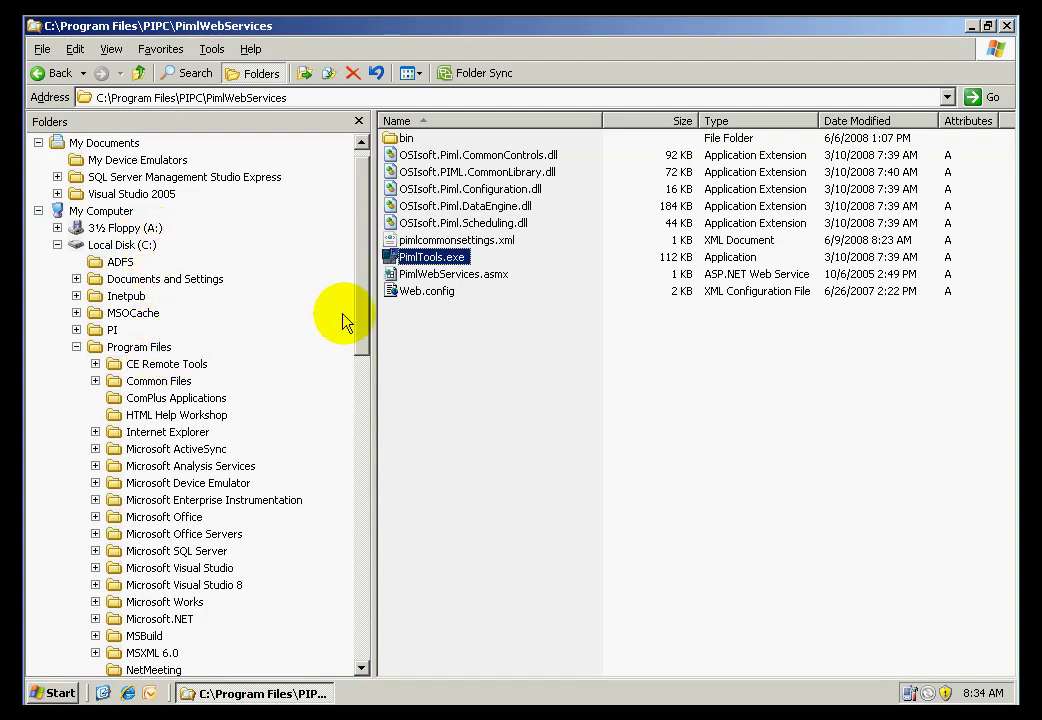
pyautogui.moveTo(362, 320); pyautogui.dragTo(365, 508)
pyautogui.click(210, 536)
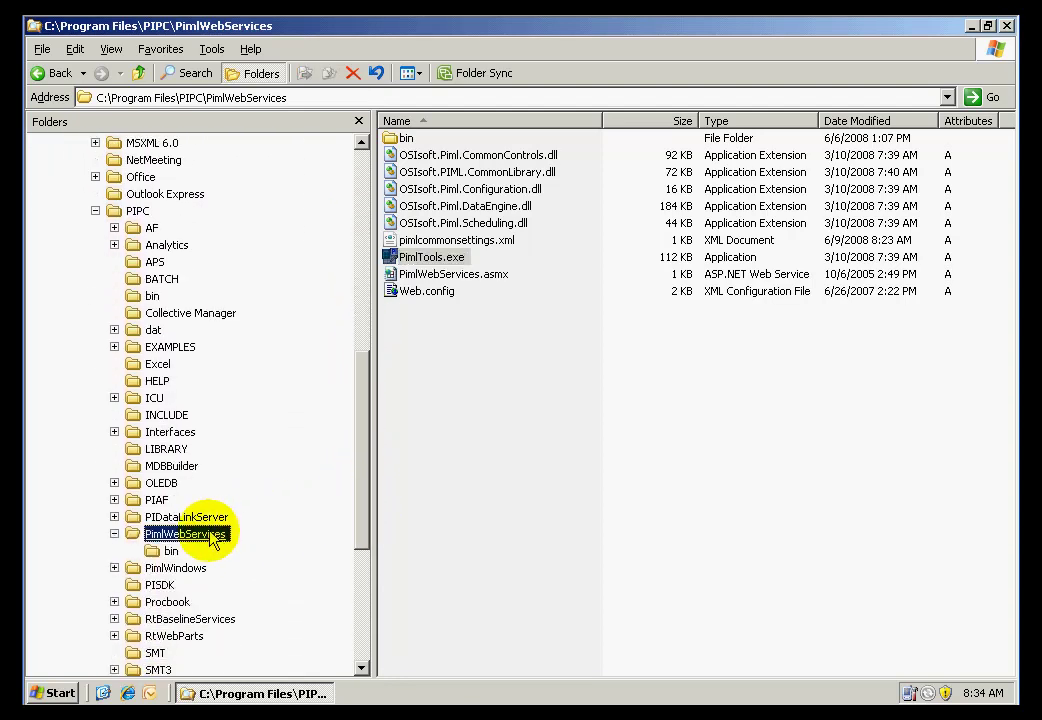
pyautogui.moveTo(443, 262)
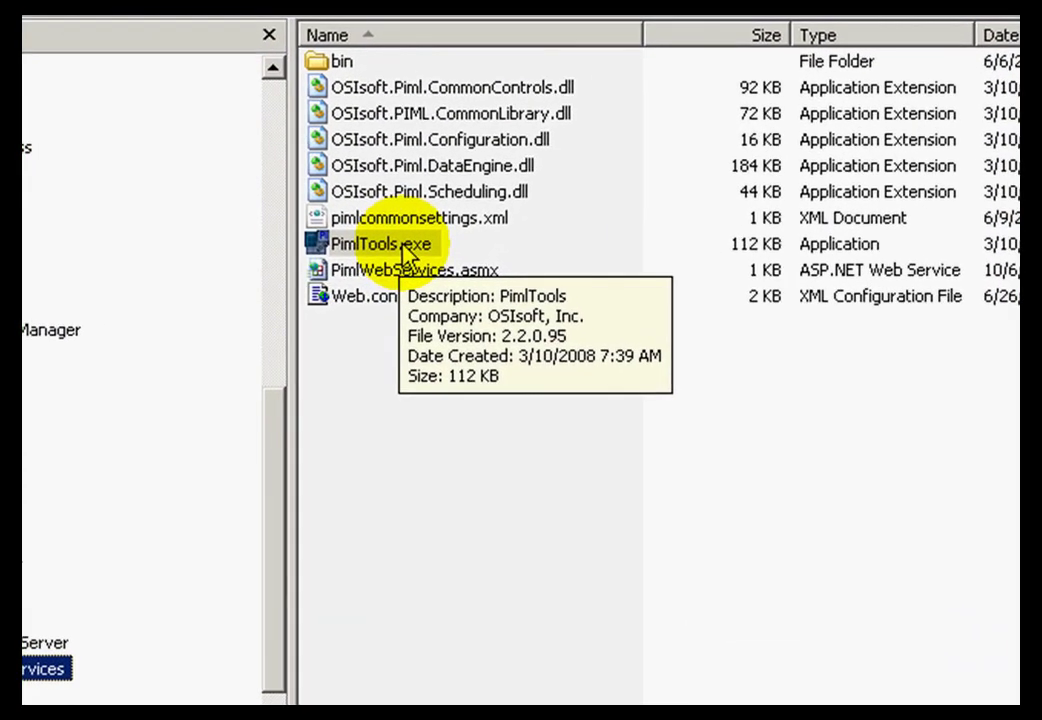
# Step: Launch PimlTools.exe and open Setup Connection on its Database tab
pyautogui.doubleClick(402, 249)
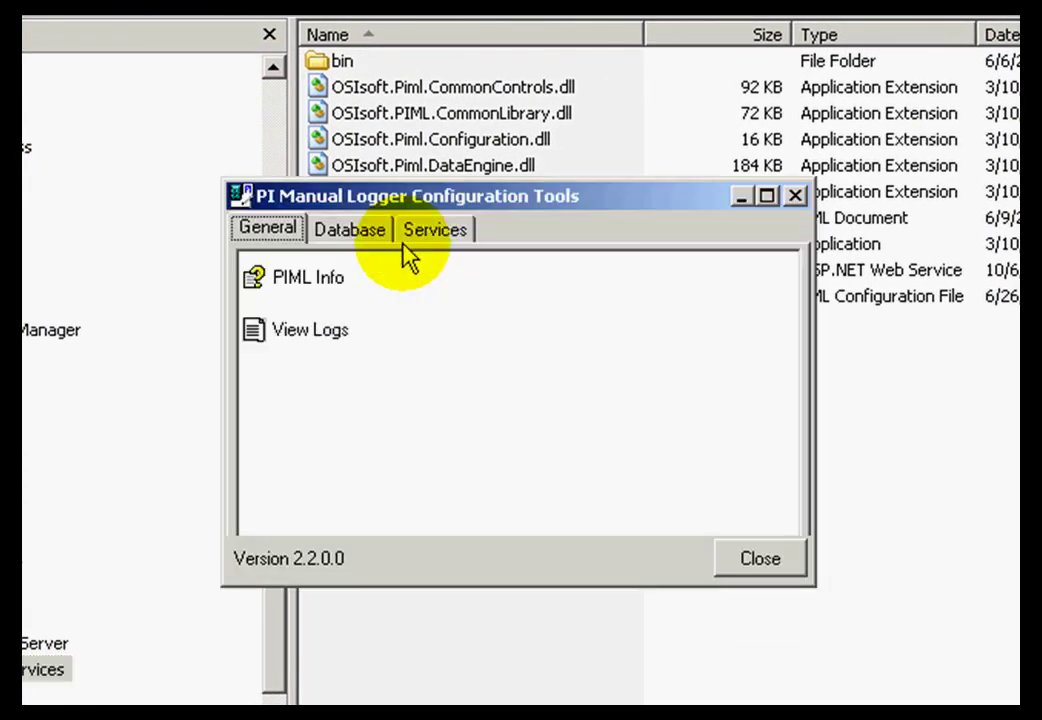
pyautogui.click(352, 236)
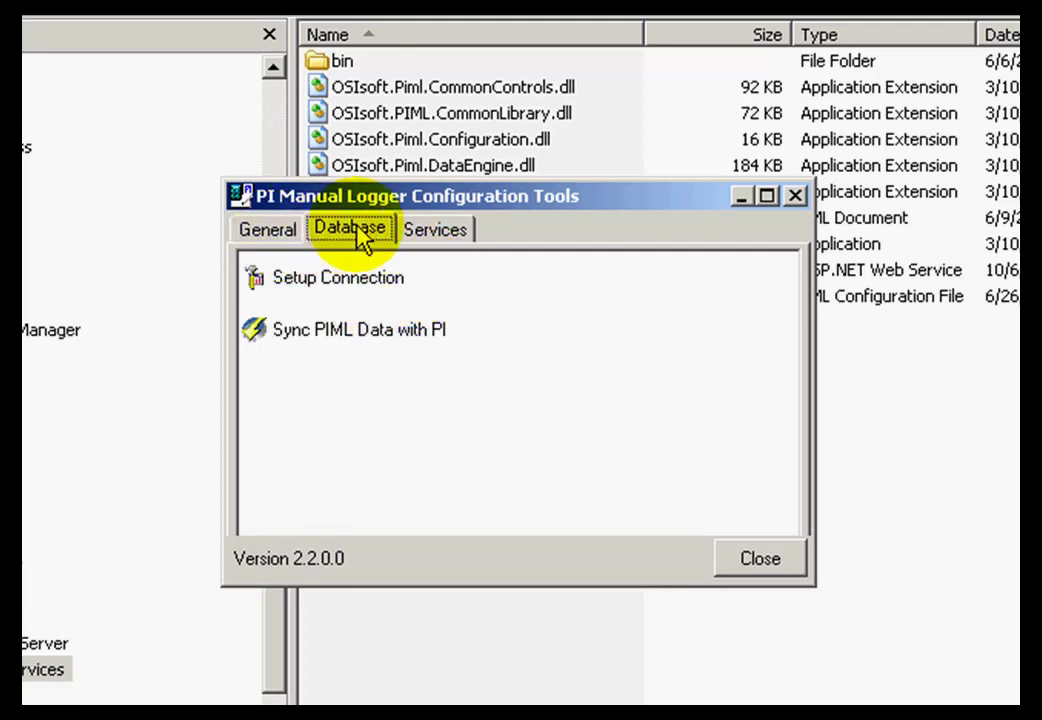
pyautogui.click(356, 285)
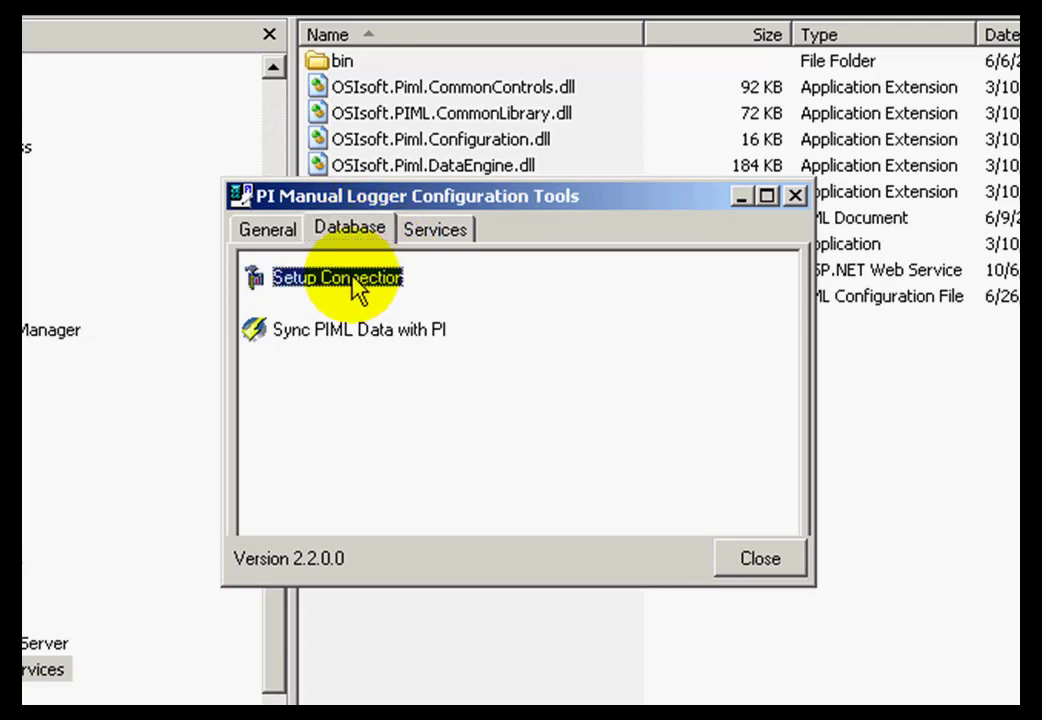
pyautogui.doubleClick(356, 285)
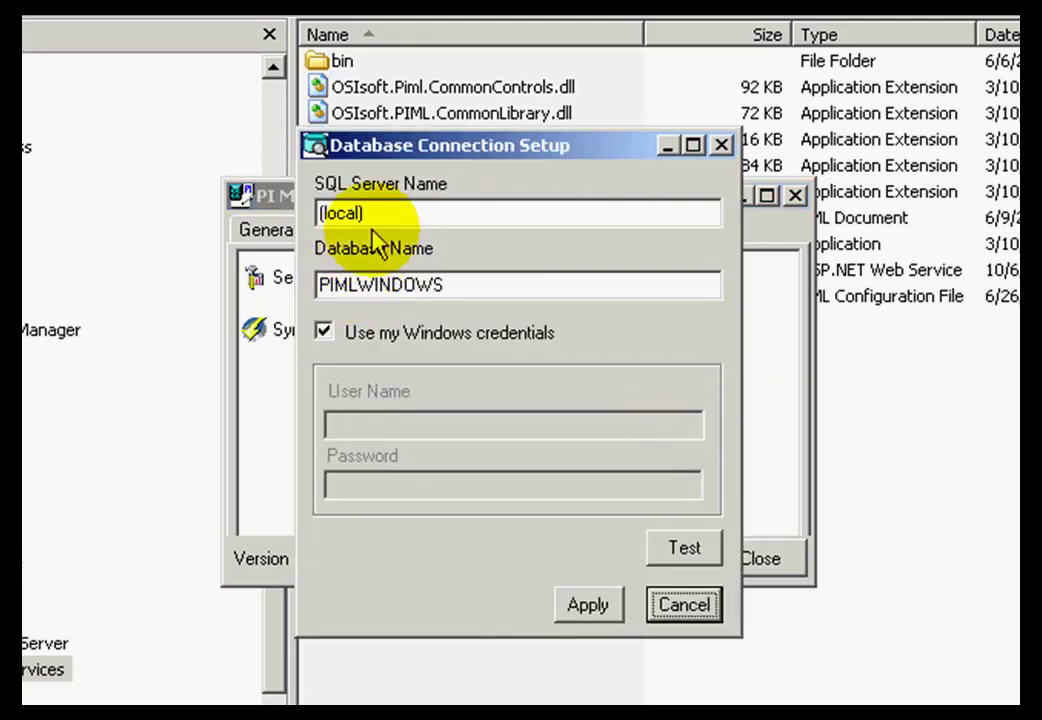
# Step: Set SQL server OSISOFT-DC with database PIMLWINDOWS, test successfully, and apply
pyautogui.moveTo(364, 212); pyautogui.dragTo(319, 212)
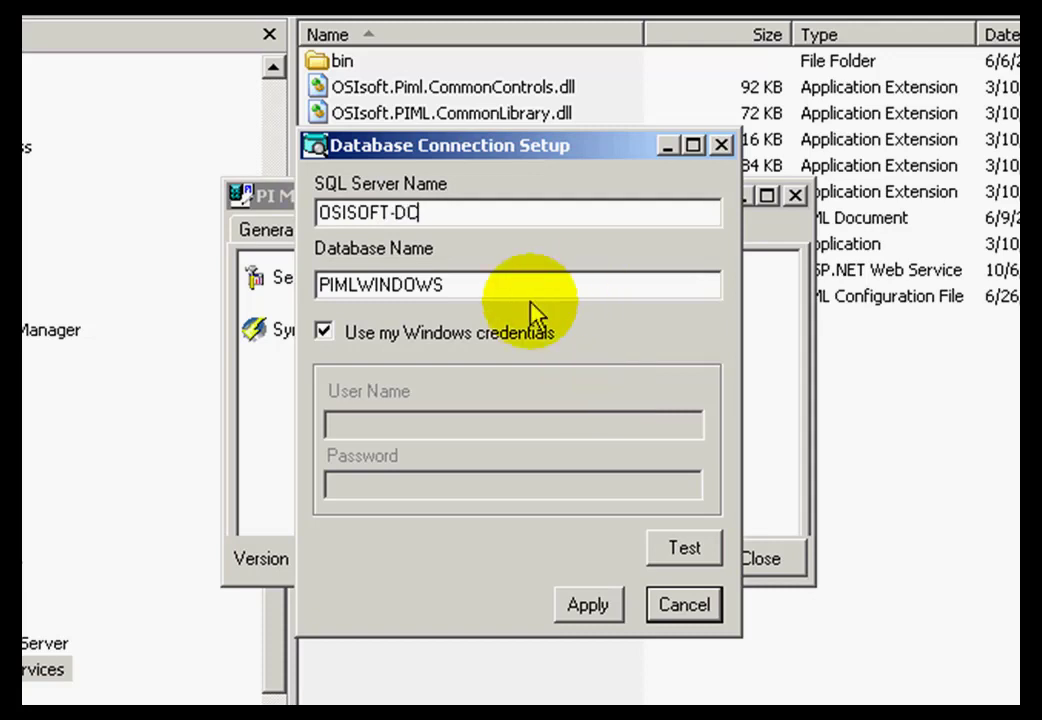
pyautogui.moveTo(510, 285); pyautogui.dragTo(344, 309)
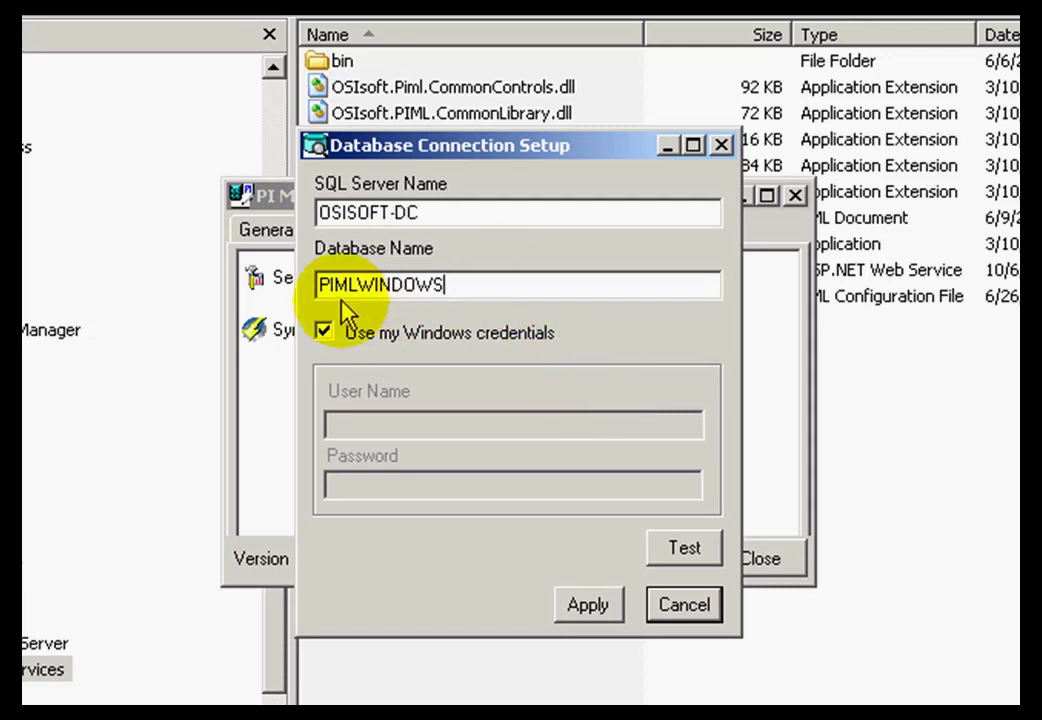
pyautogui.click(395, 297)
pyautogui.click(675, 556)
pyautogui.click(522, 485)
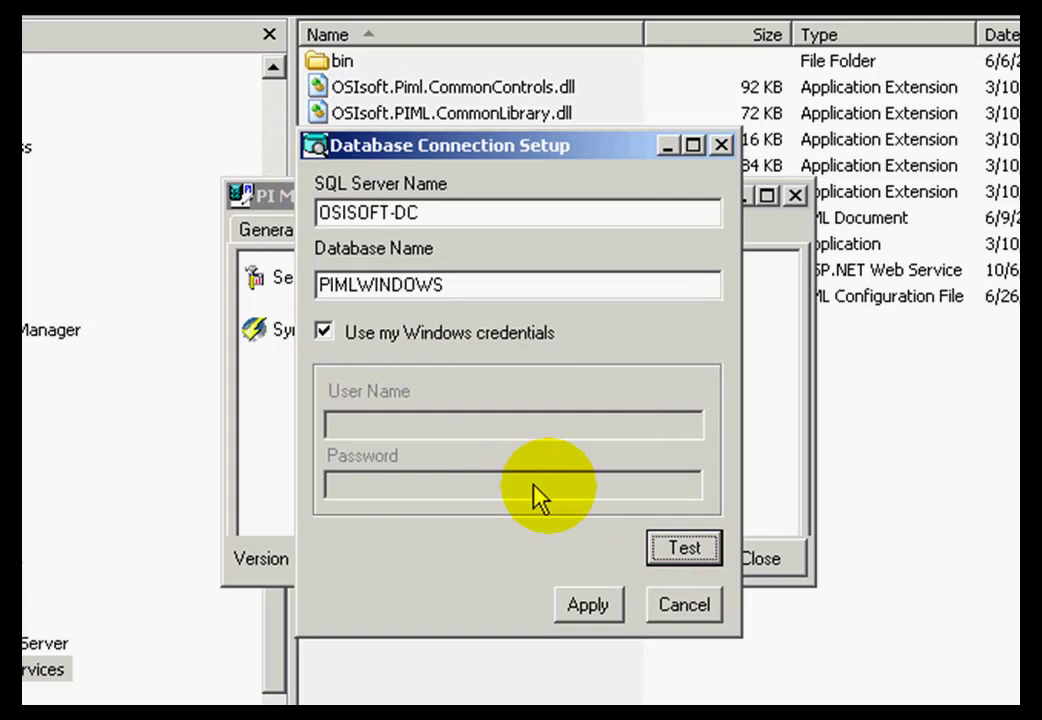
pyautogui.click(588, 604)
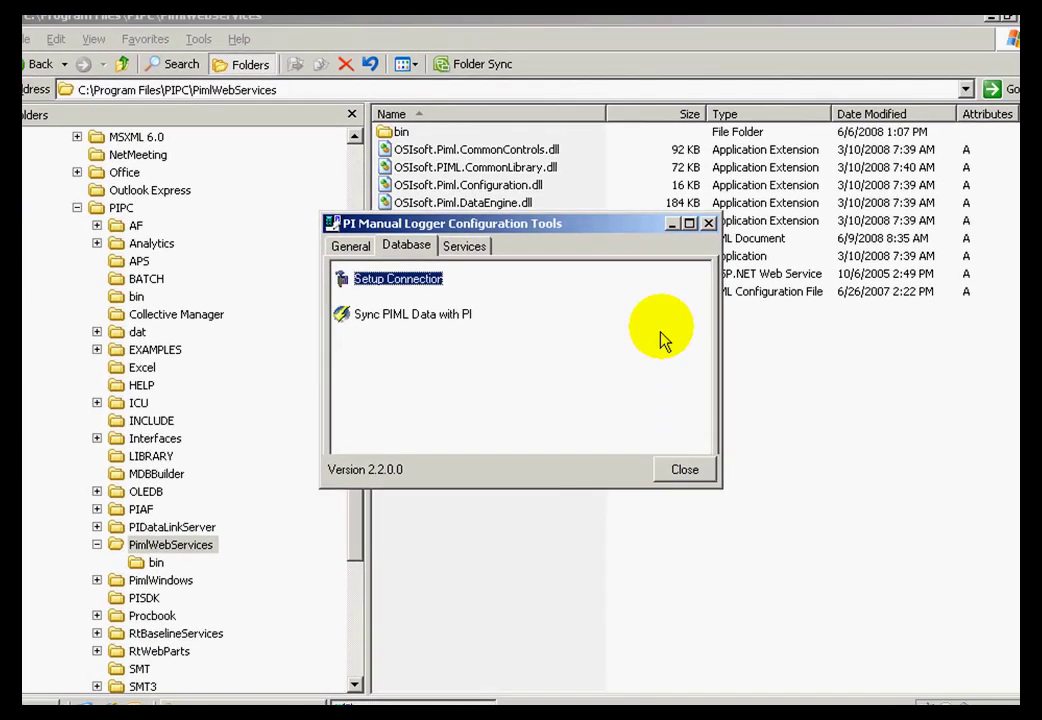
# Step: Close the configuration tool and open osisoft-dc's PimlWebServices.asmx page in Internet Explorer
pyautogui.click(708, 223)
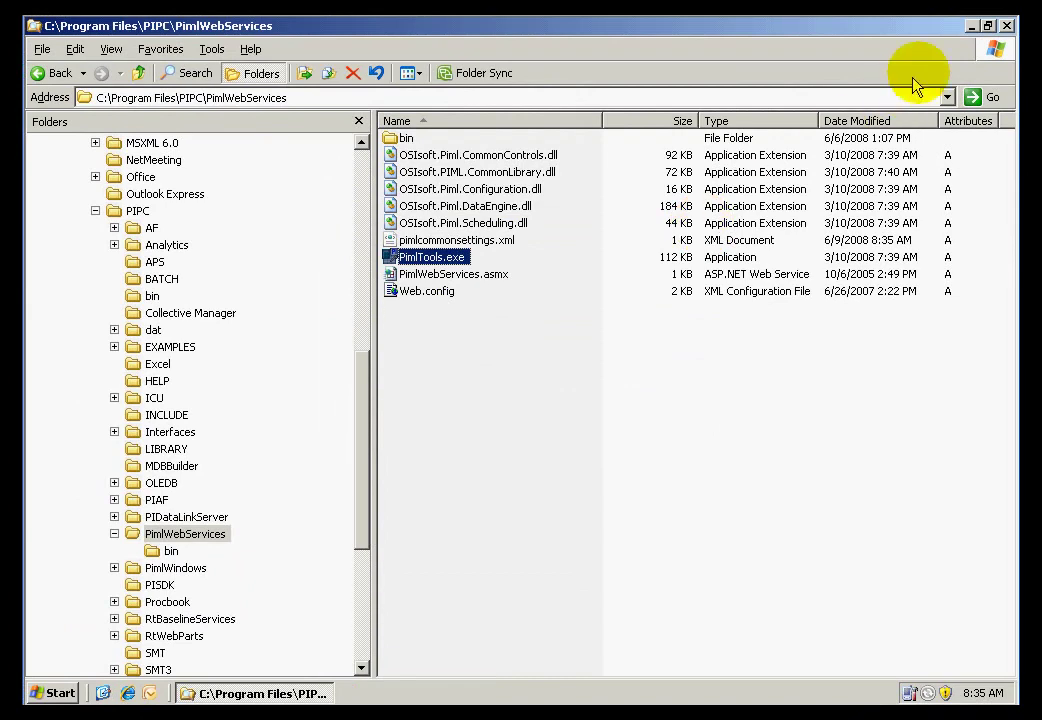
pyautogui.click(972, 26)
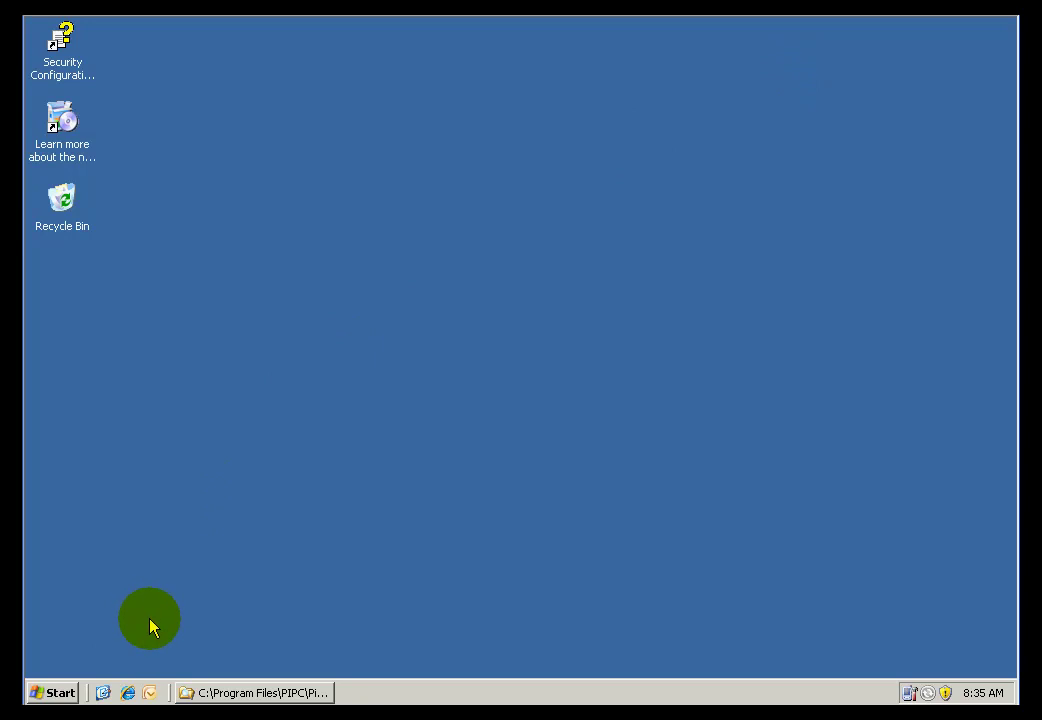
pyautogui.click(130, 694)
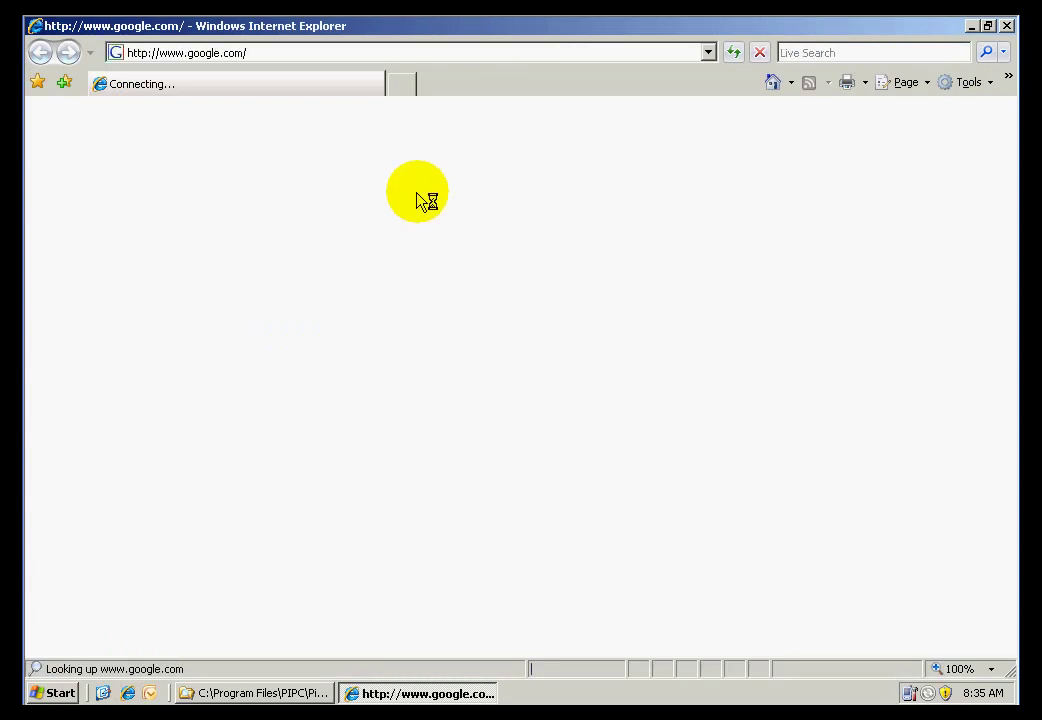
pyautogui.click(708, 53)
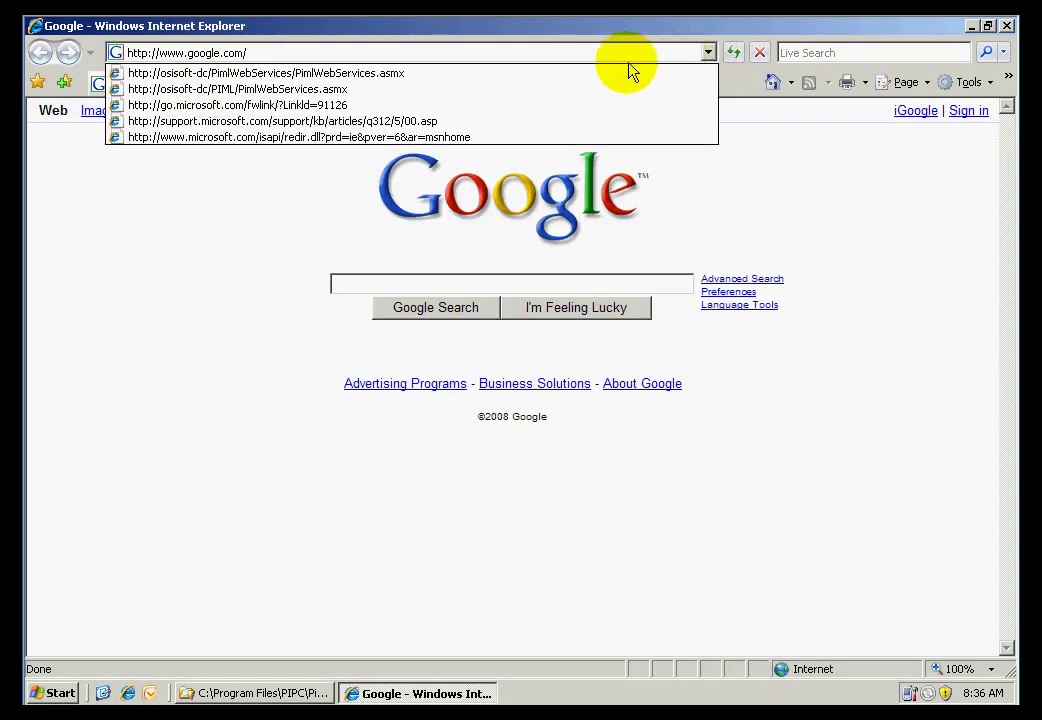
pyautogui.click(400, 74)
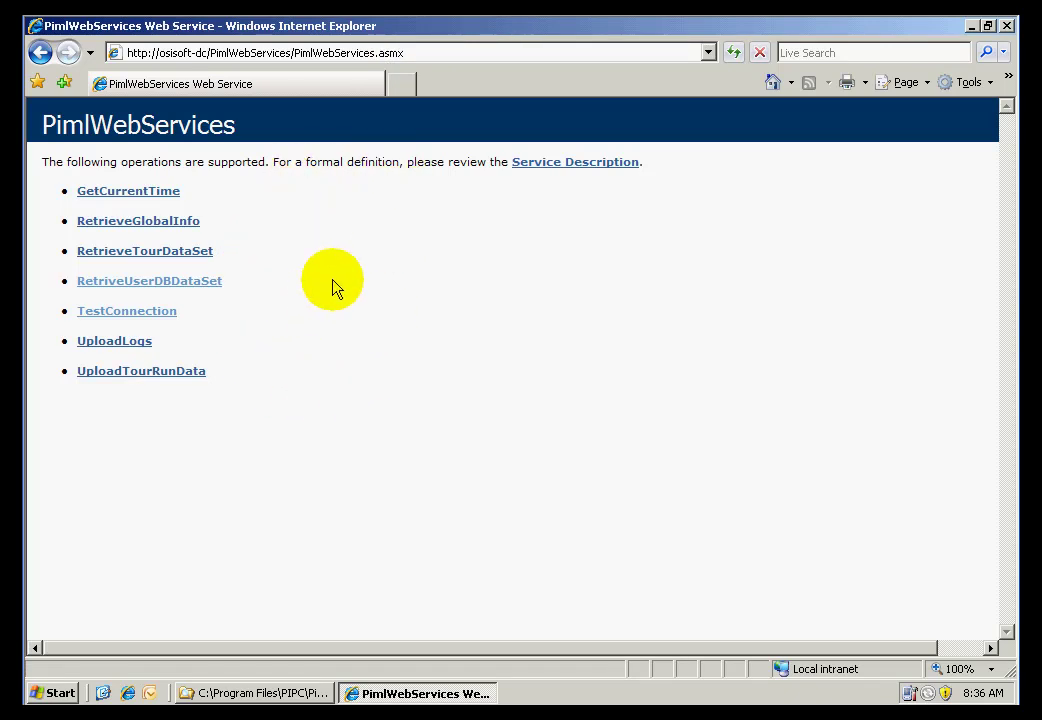
# Step: Invoke TestConnection and maximize its result showing PIMLWINDOWS and PI Server OSISOFT-DC
pyautogui.click(160, 315)
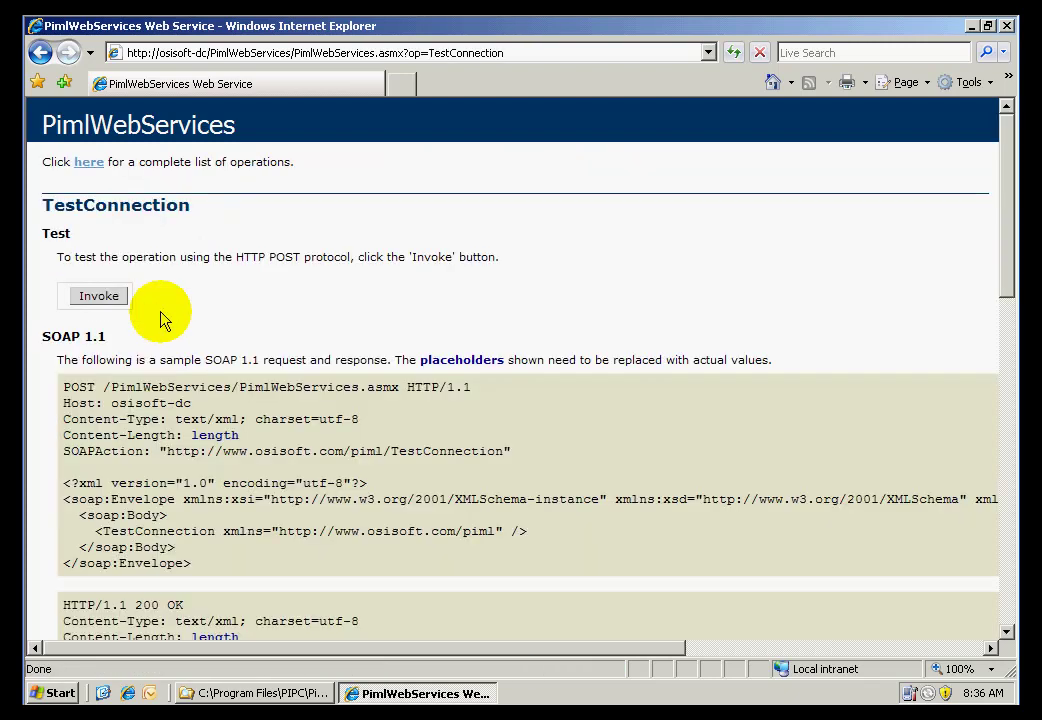
pyautogui.click(102, 300)
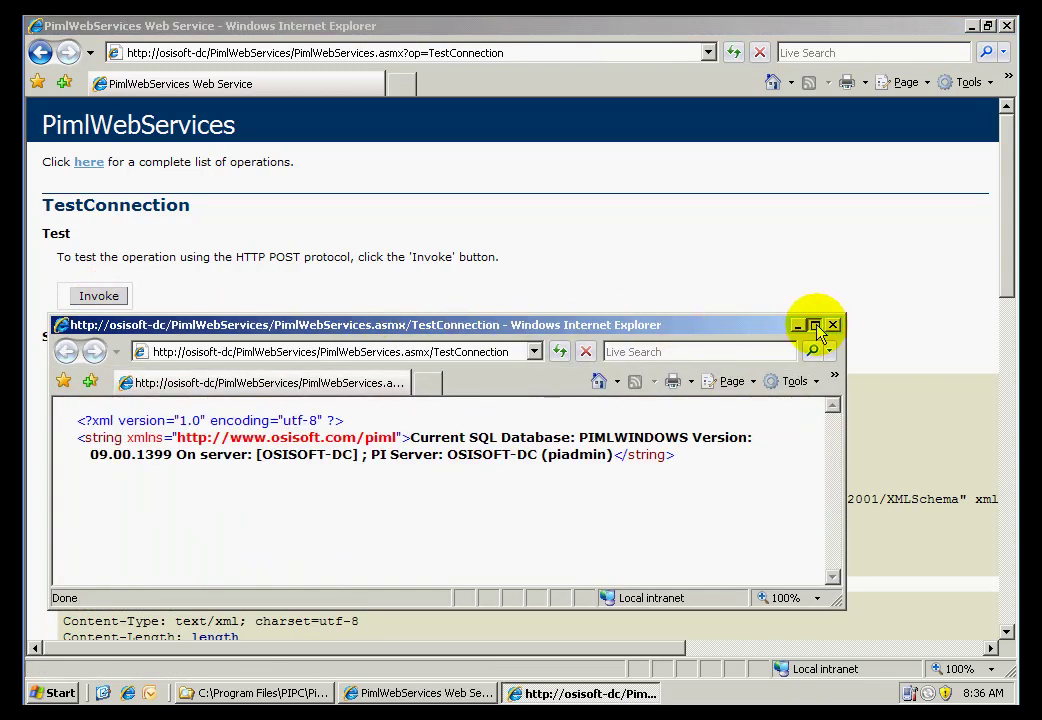
pyautogui.click(814, 326)
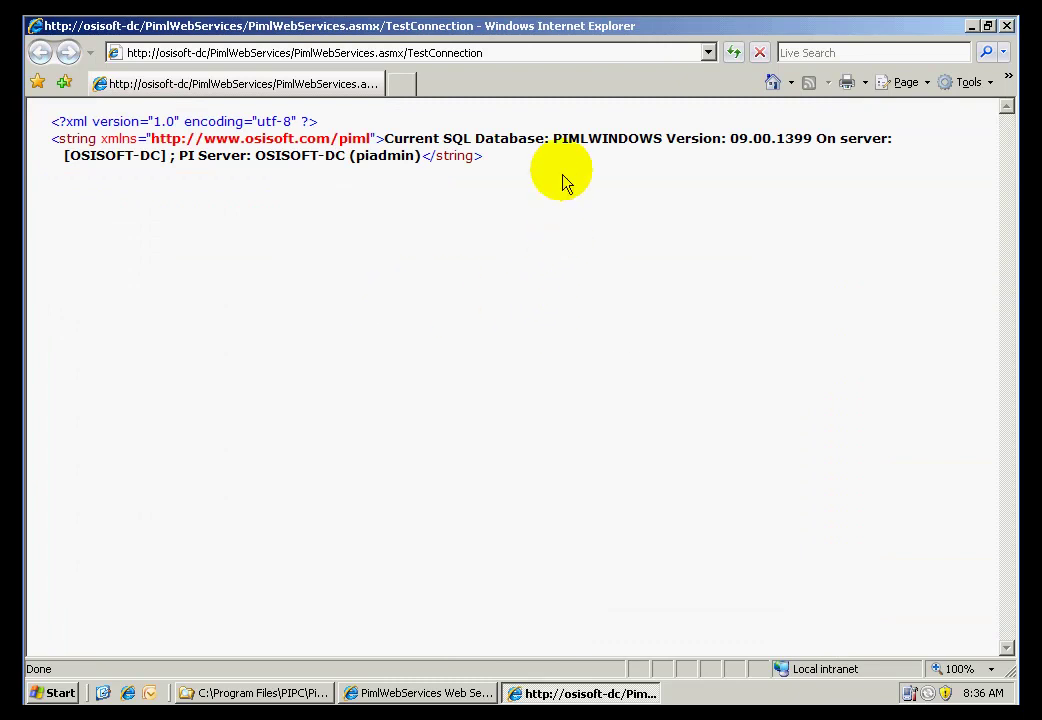